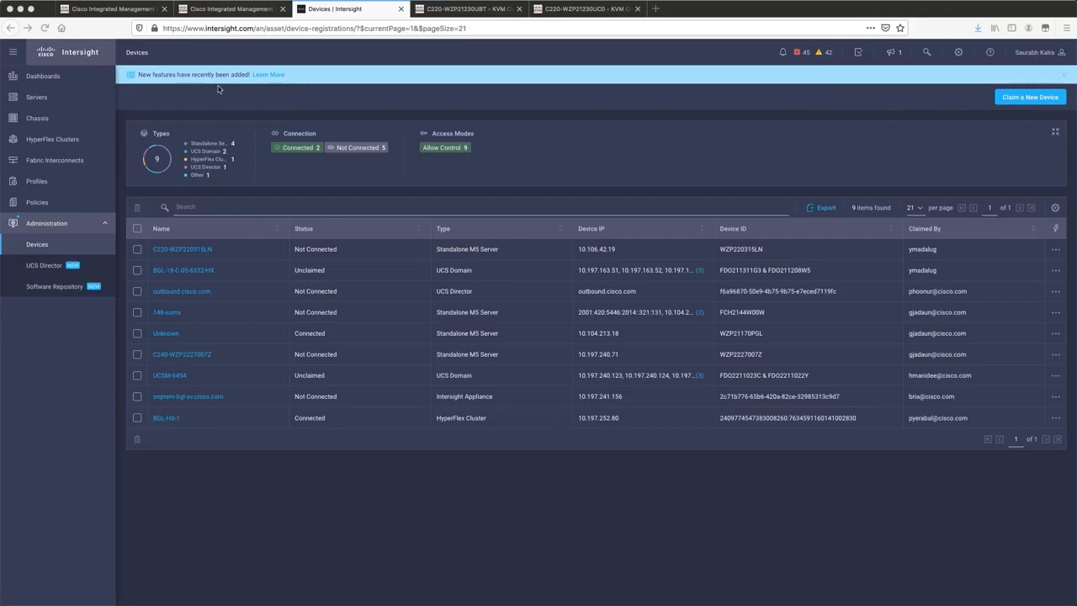
- Look over both servers' management controller summaries, the Intersight device list and the KVM consoles
click(151, 9)
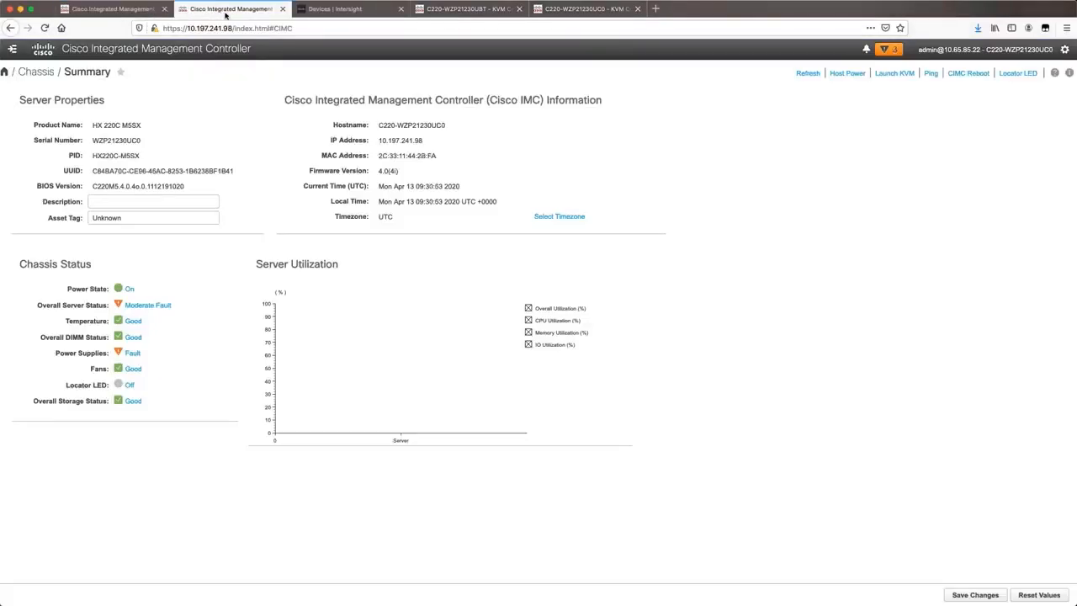
click(364, 12)
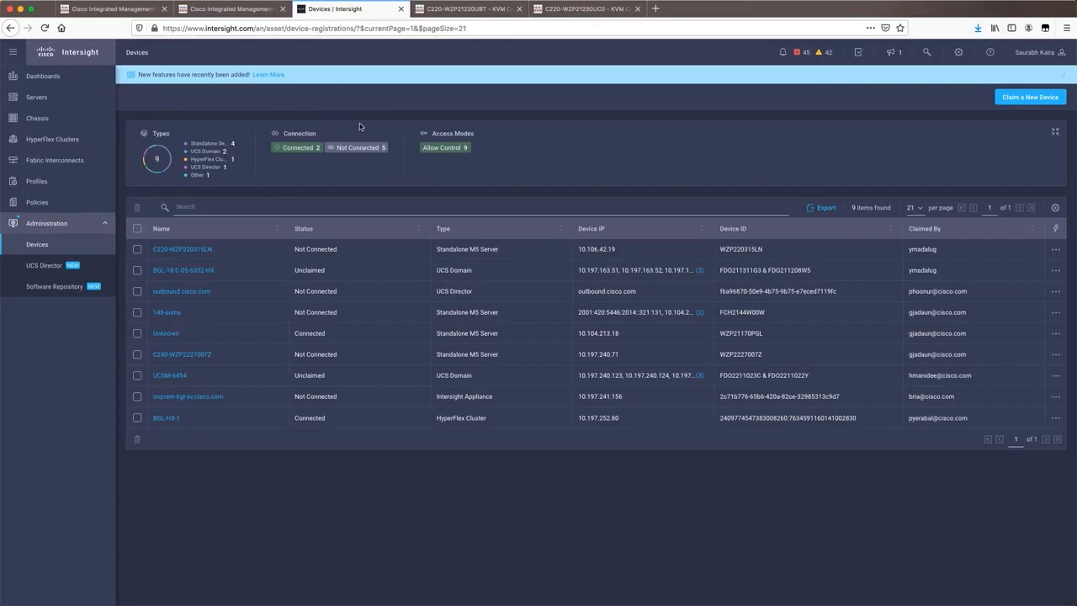
click(474, 11)
click(580, 15)
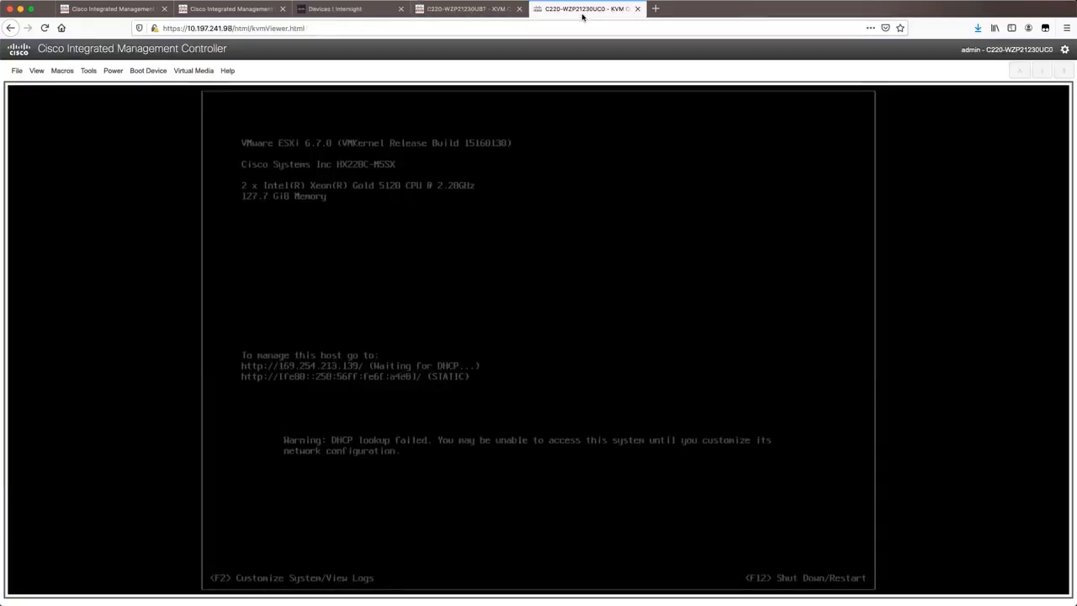
click(433, 12)
click(153, 9)
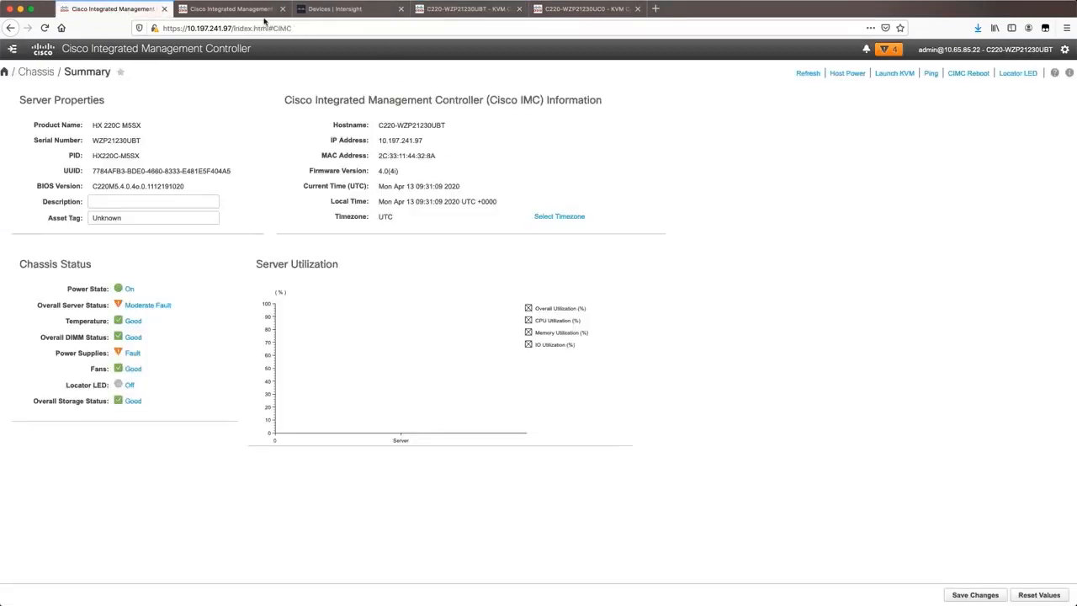
- Go to the Device Connector administration page of the first server's management controller
click(12, 51)
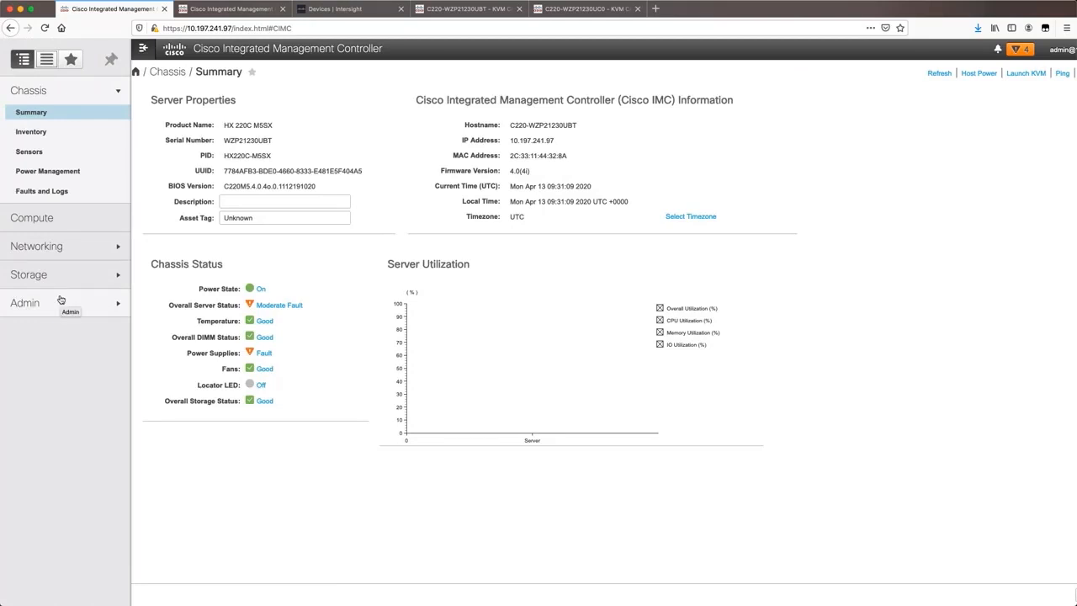
click(49, 302)
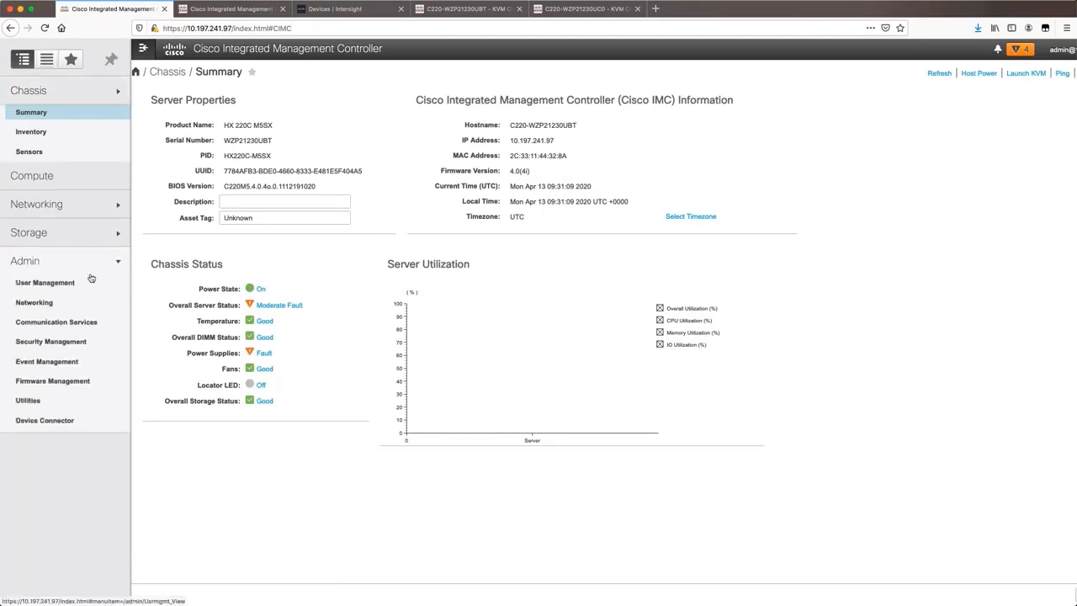
click(42, 365)
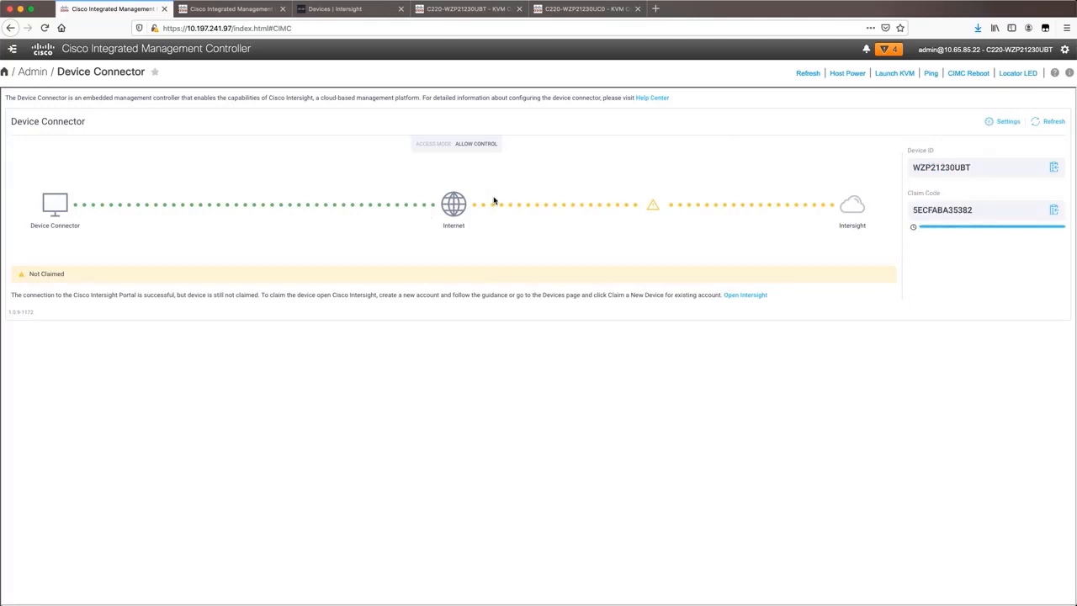
- Examine the Device Connector's general, DNS, NTP and proxy settings, including the proxy options, without saving changes
click(991, 122)
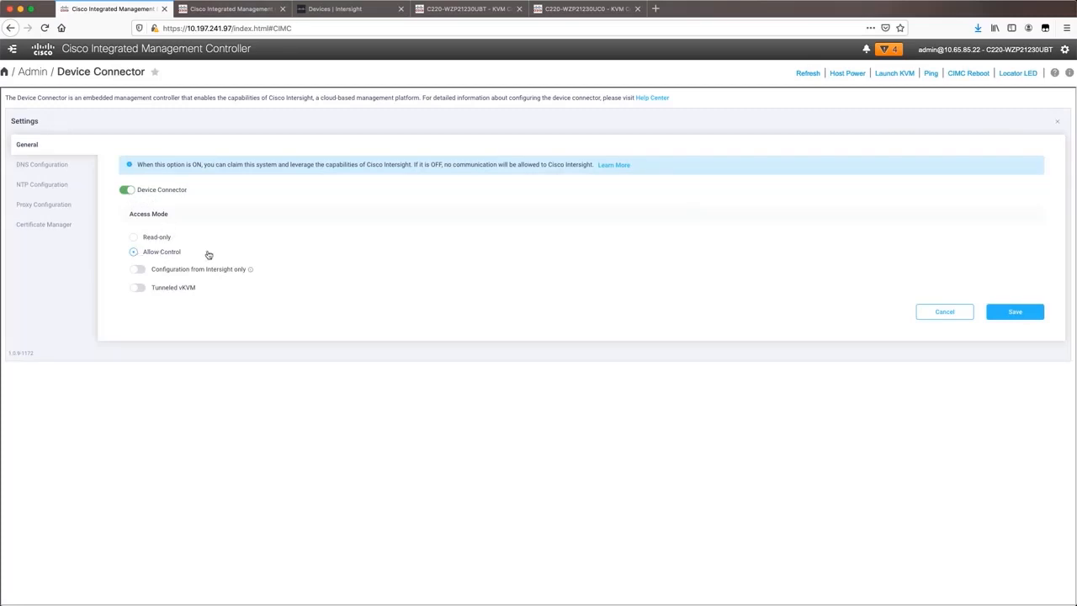
click(36, 167)
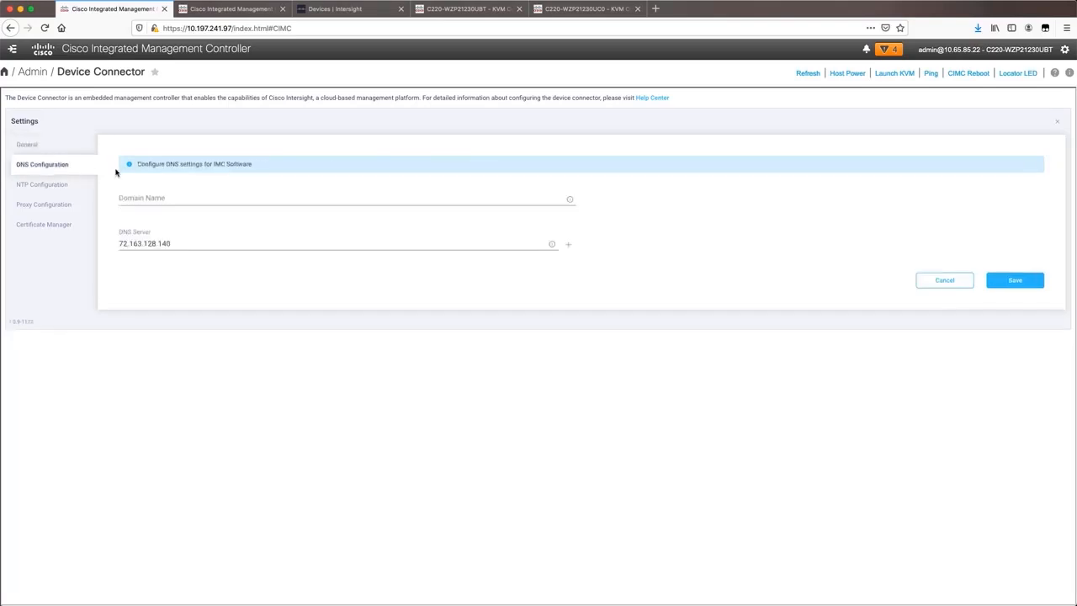
click(64, 186)
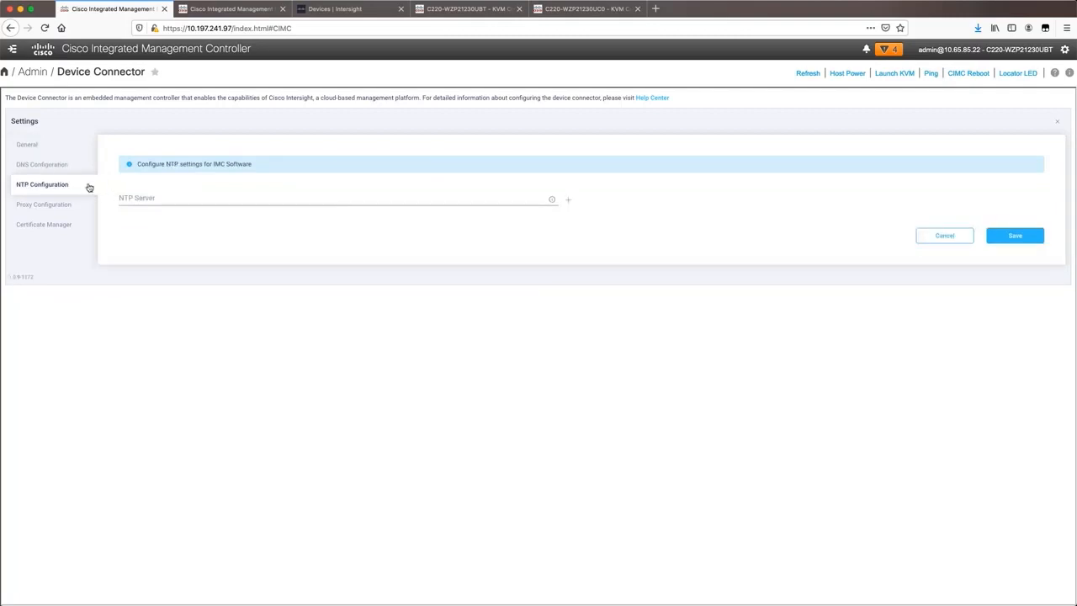
click(63, 204)
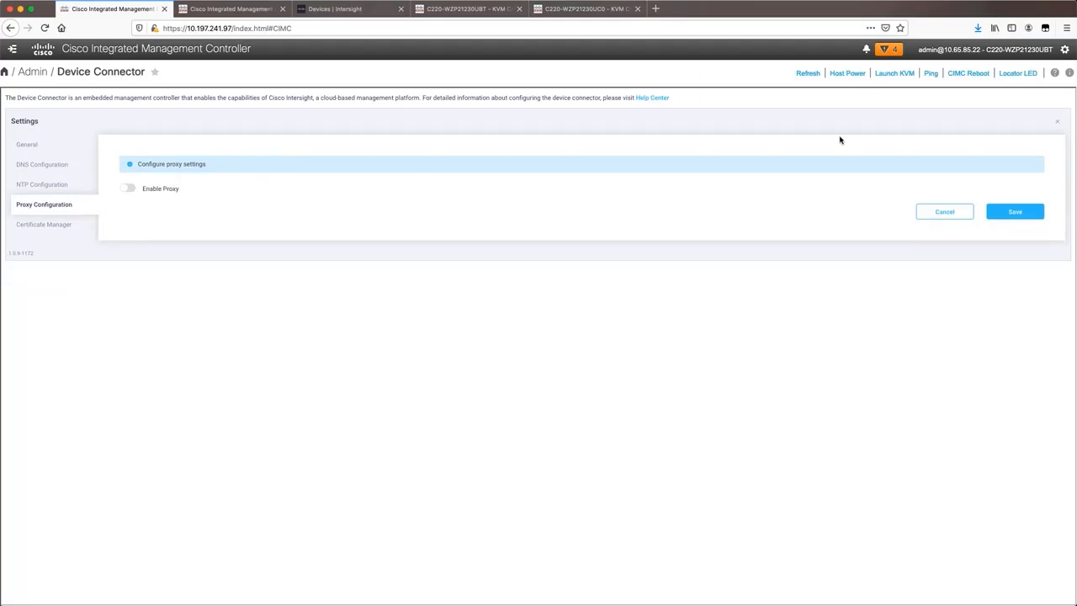
click(127, 188)
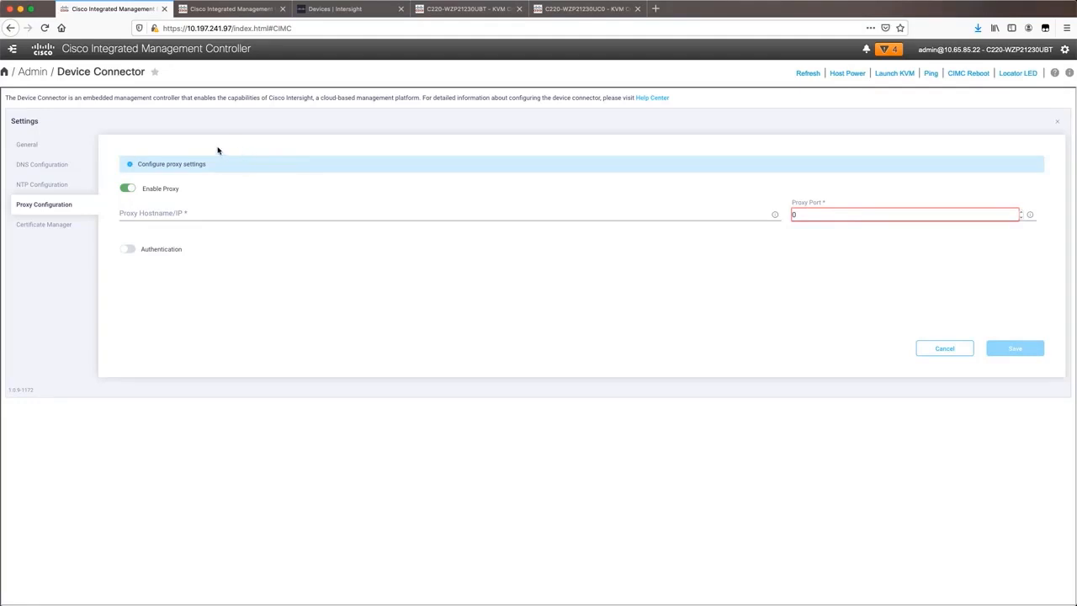
click(129, 189)
click(26, 145)
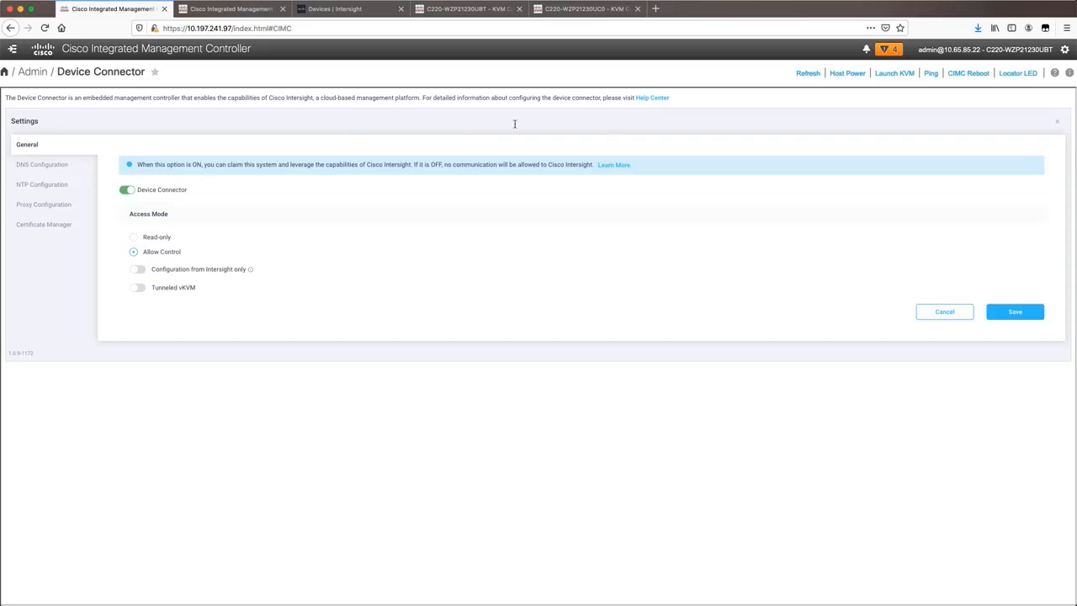
click(1056, 125)
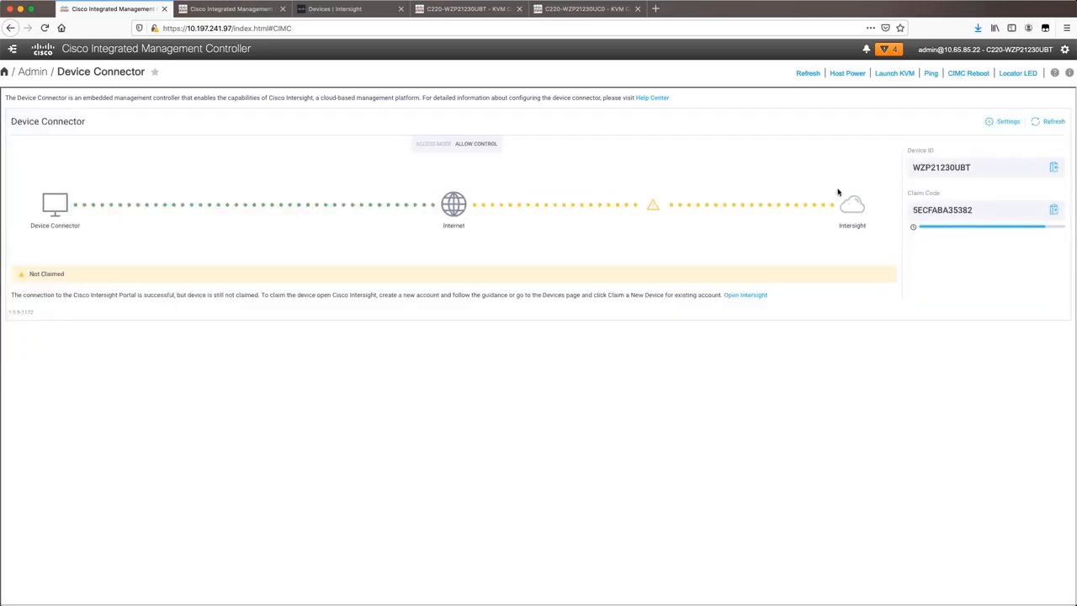
- Start claiming a new device in Intersight and fill in the Device ID copied from the first server's Device Connector page
click(357, 11)
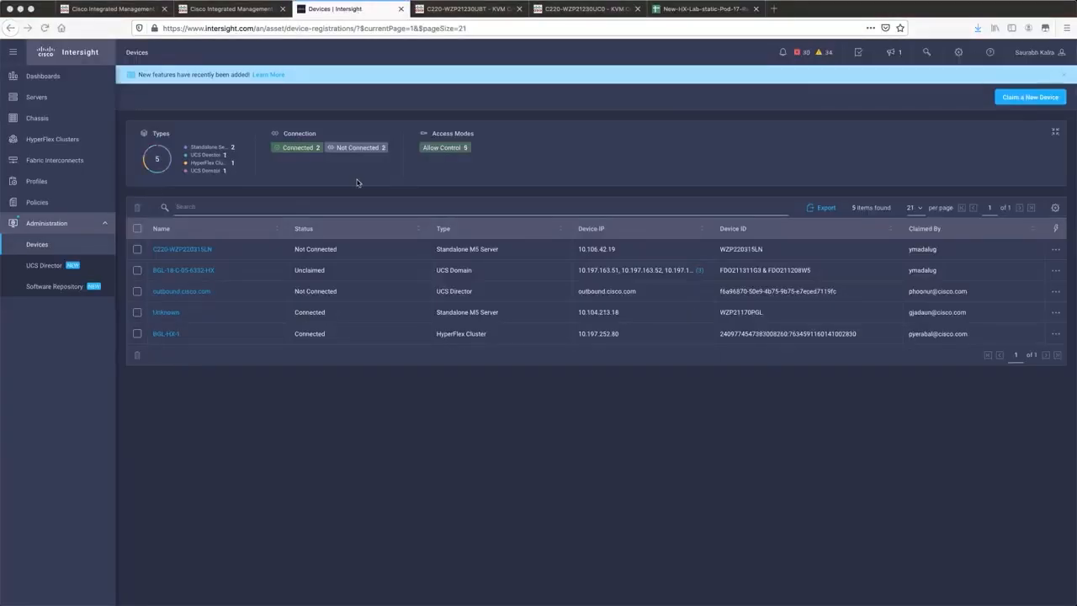
click(1045, 102)
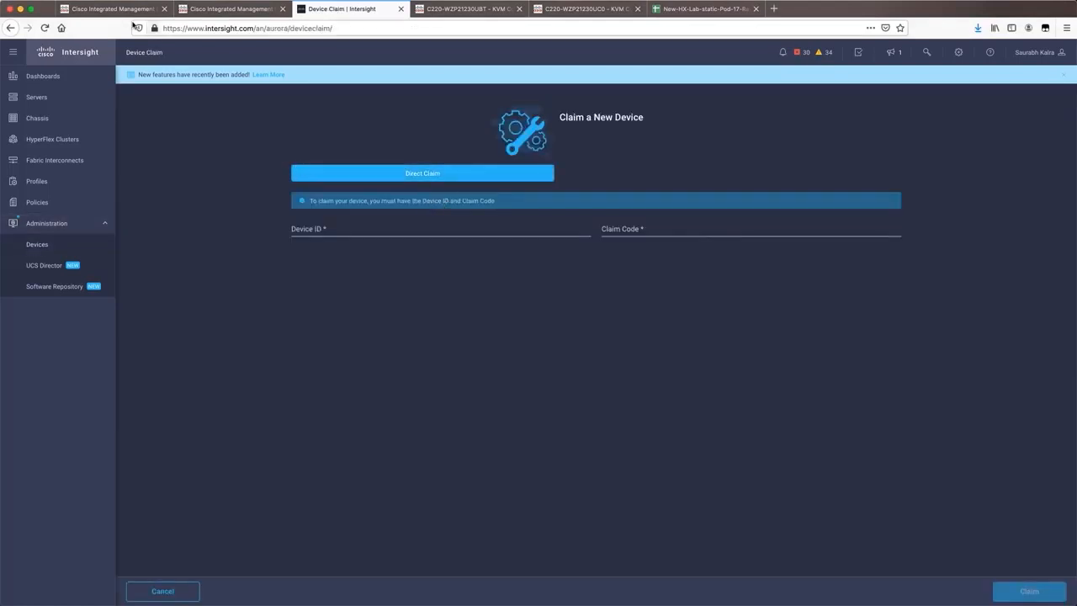
click(126, 10)
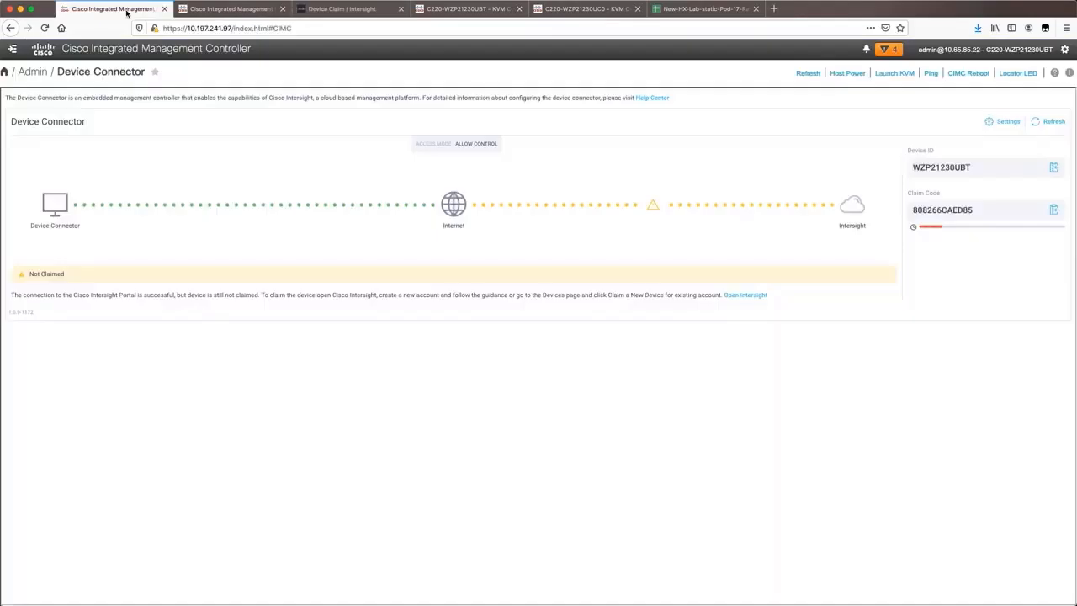
click(1054, 170)
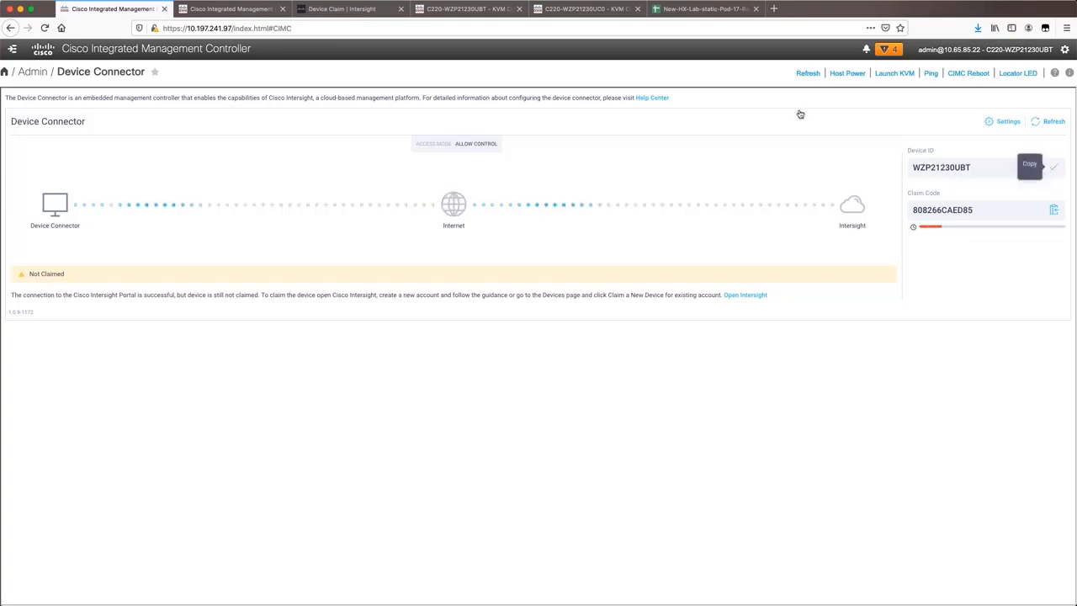
click(370, 10)
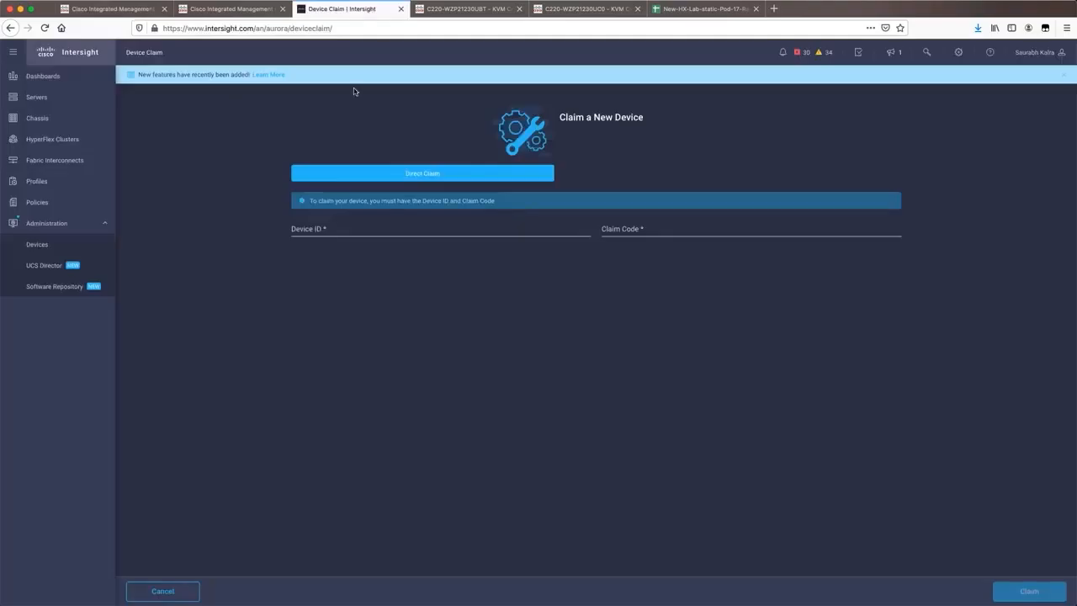
click(325, 230)
key(super+v)
- Copy the claim code from the first server's Device Connector page into the claim form and claim the device
click(114, 8)
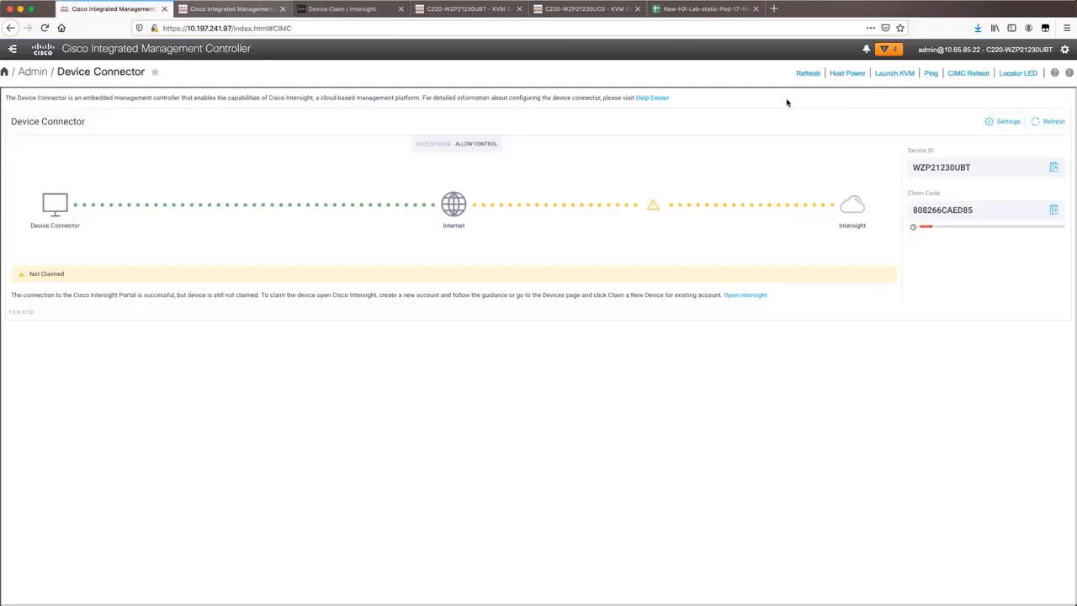
click(1053, 209)
click(340, 9)
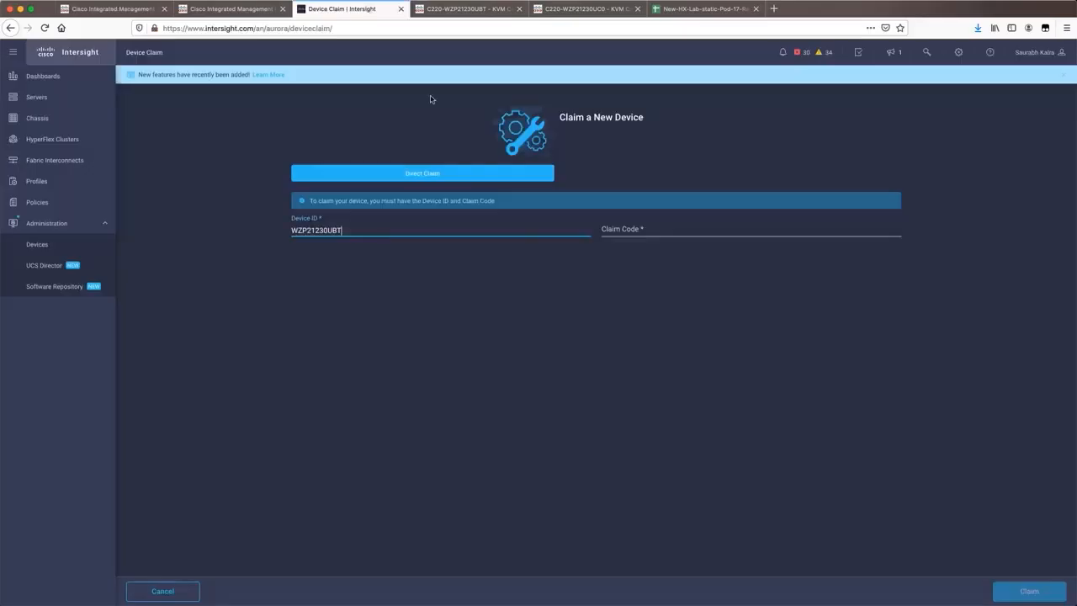
click(749, 233)
key(super+v)
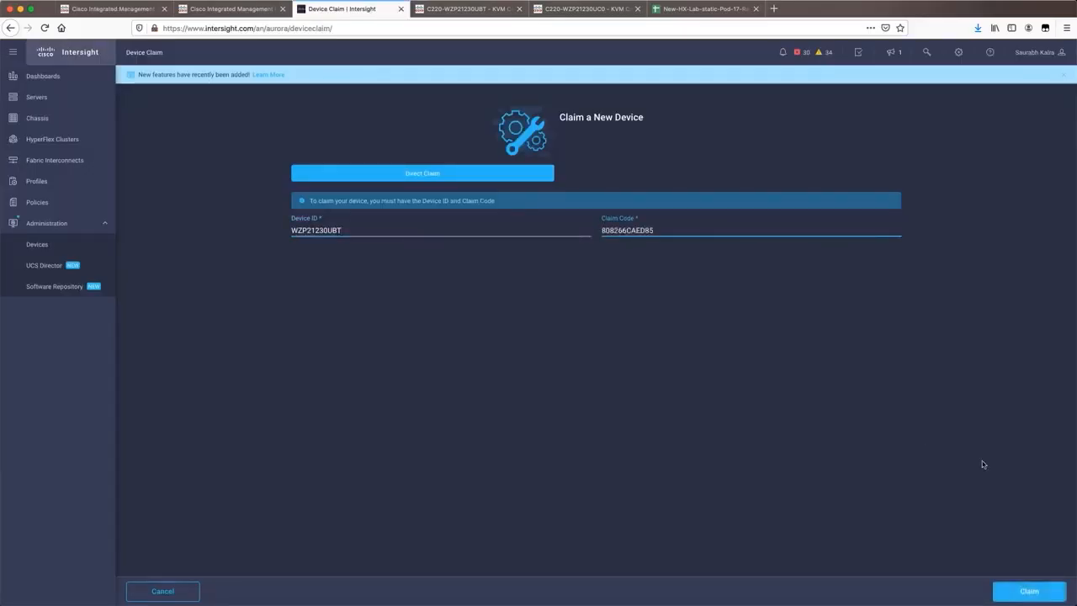
click(1013, 594)
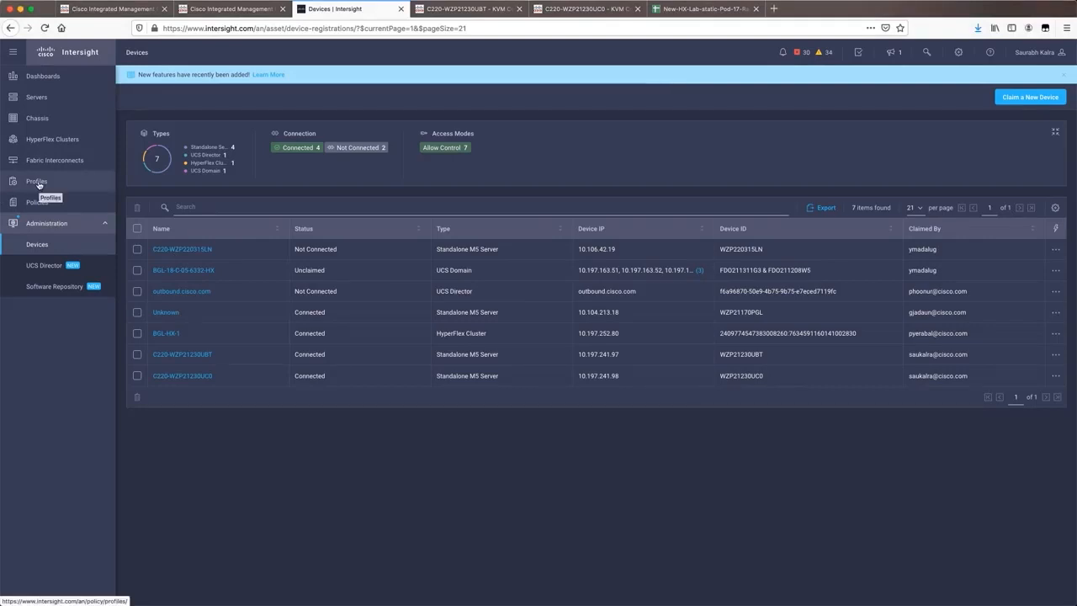
- Start a HyperFlex cluster profile named 2N-ROBO in the default organization with Data Platform version 4.0(2a)
click(37, 181)
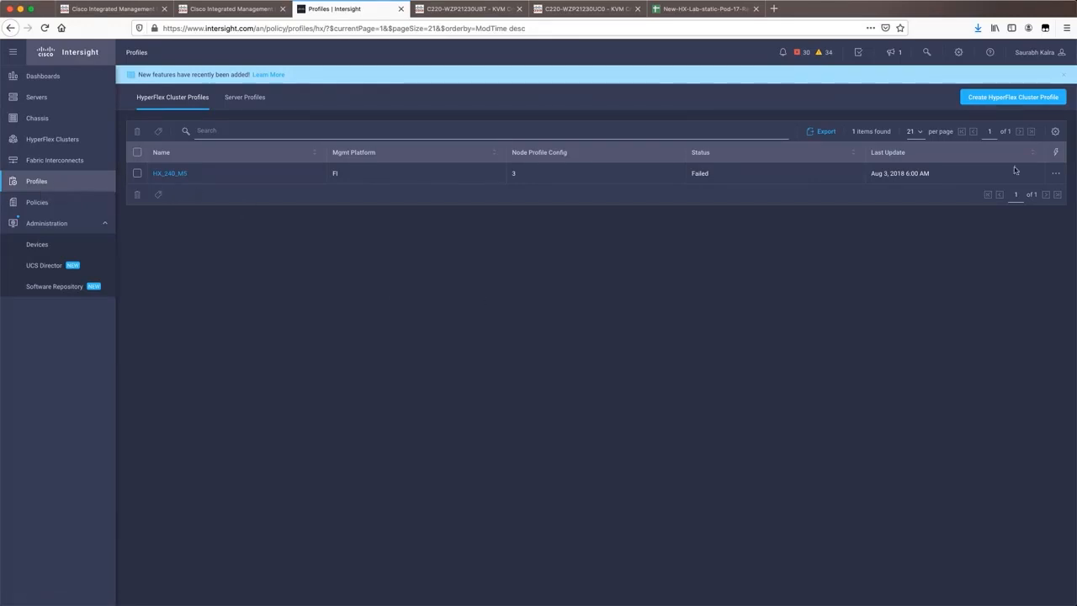
click(994, 99)
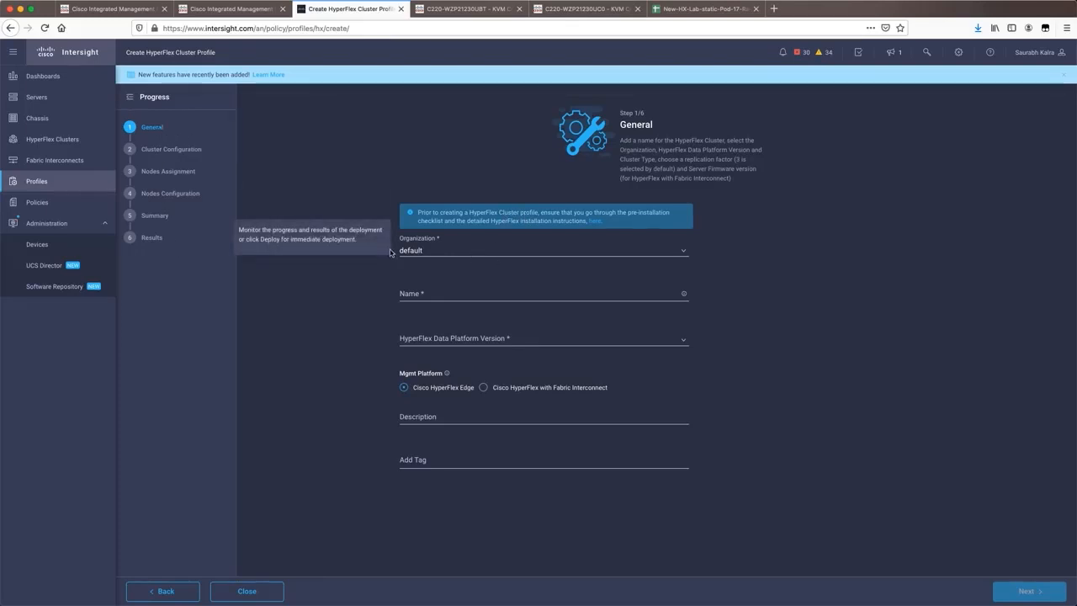
click(453, 251)
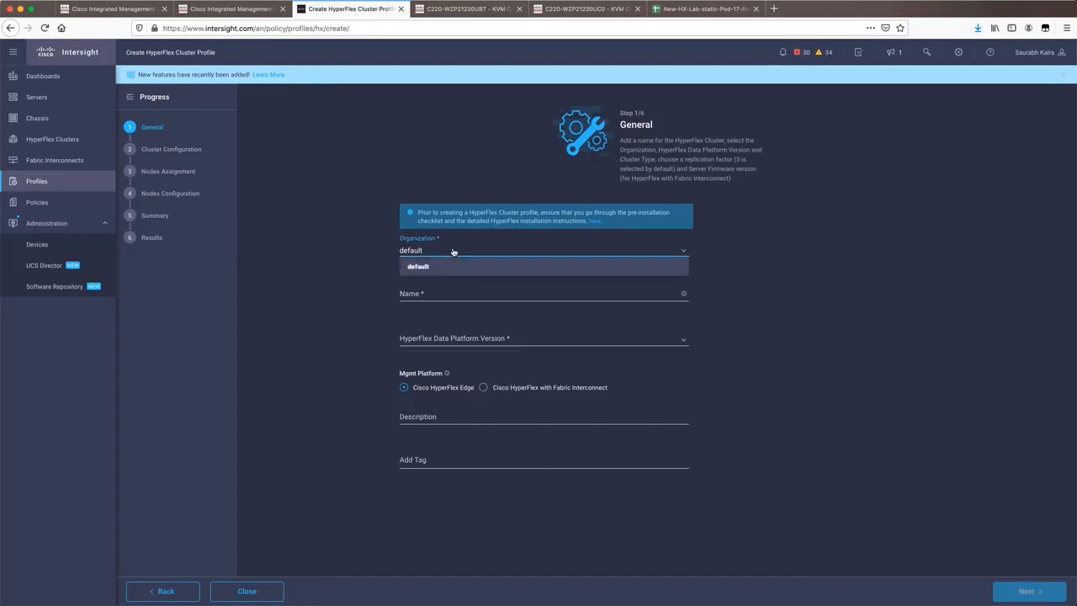
click(455, 252)
click(474, 295)
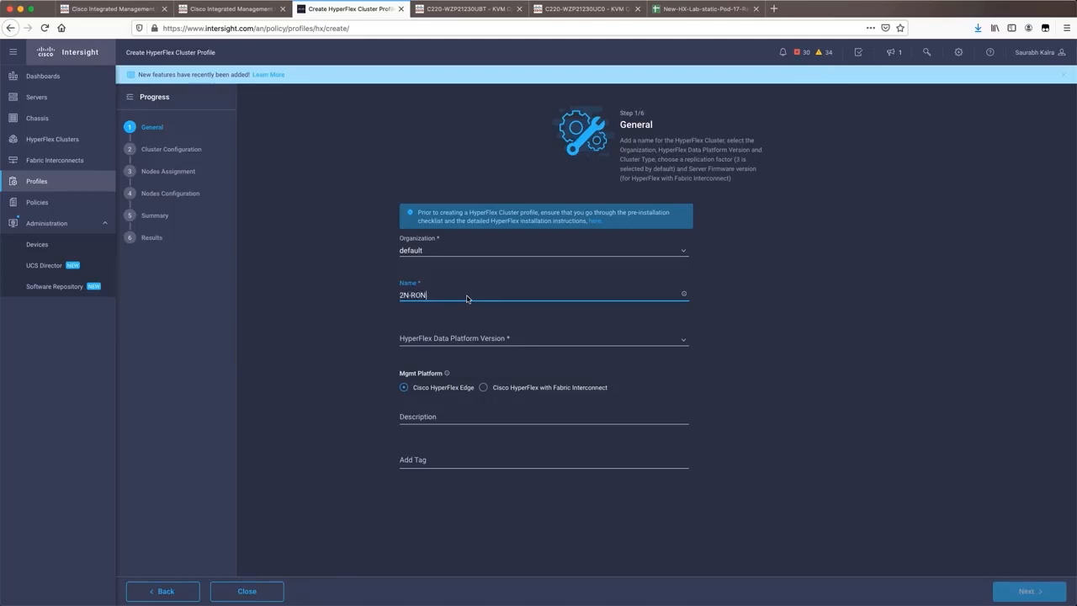
click(531, 340)
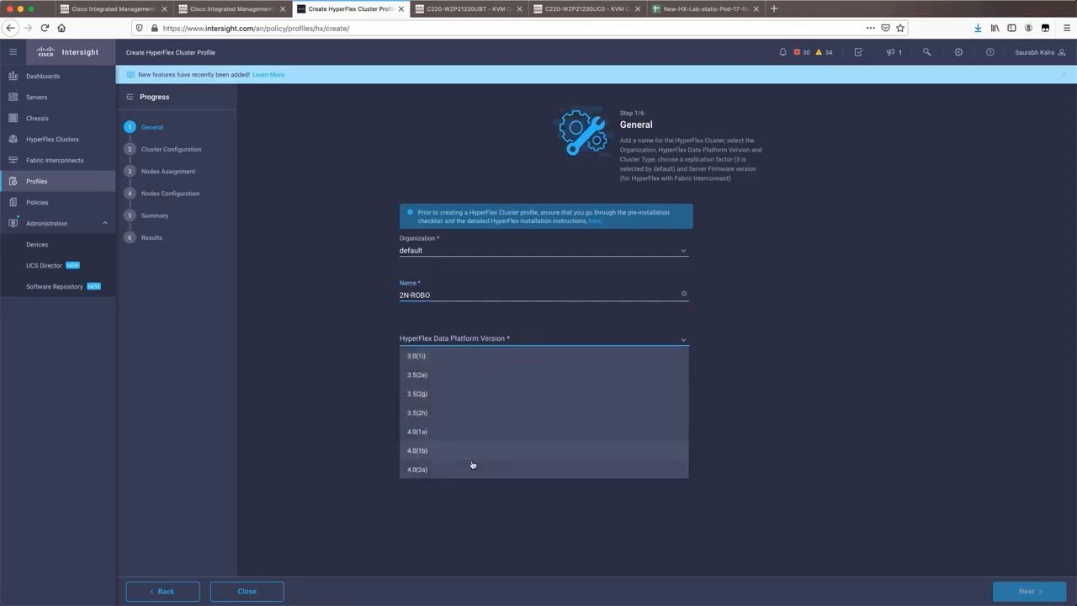
click(436, 473)
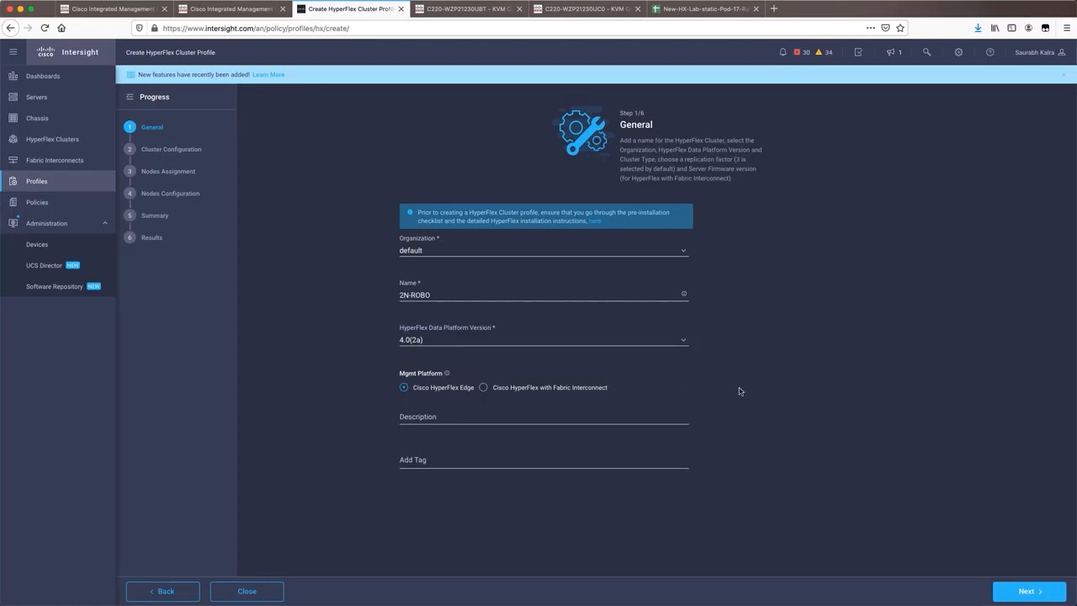
- Describe the cluster profile as a 2-node robo setup and proceed to the cluster configuration
click(499, 423)
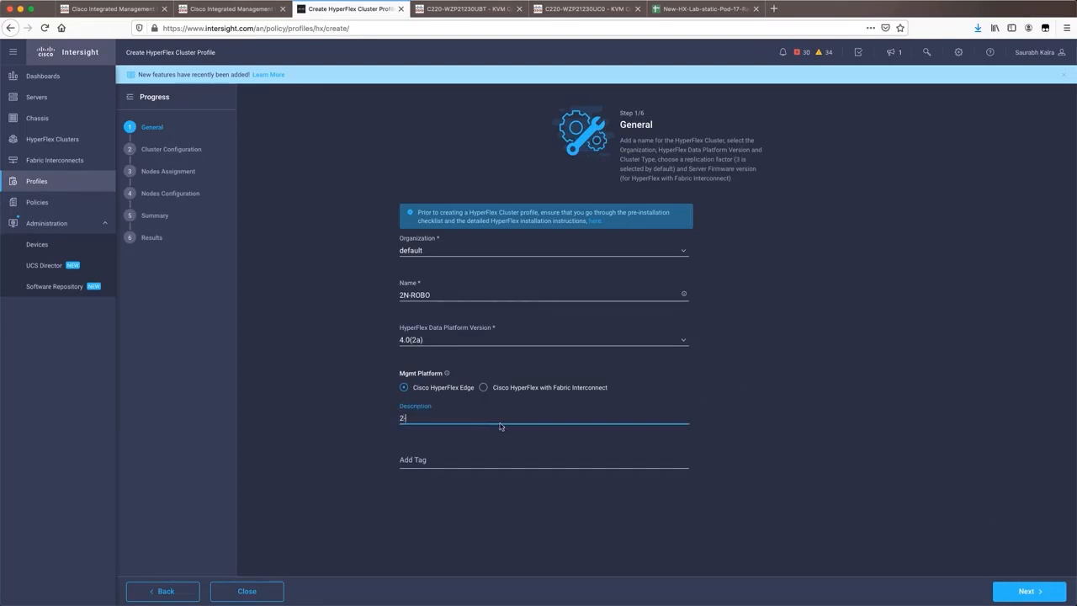
text(2-node -)
key(BackSpace)
key(BackSpace)
key(BackSpace)
text(rob)
key(BackSpace)
key(BackSpace)
key(BackSpace)
key(BackSpace)
text(robo)
click(1018, 591)
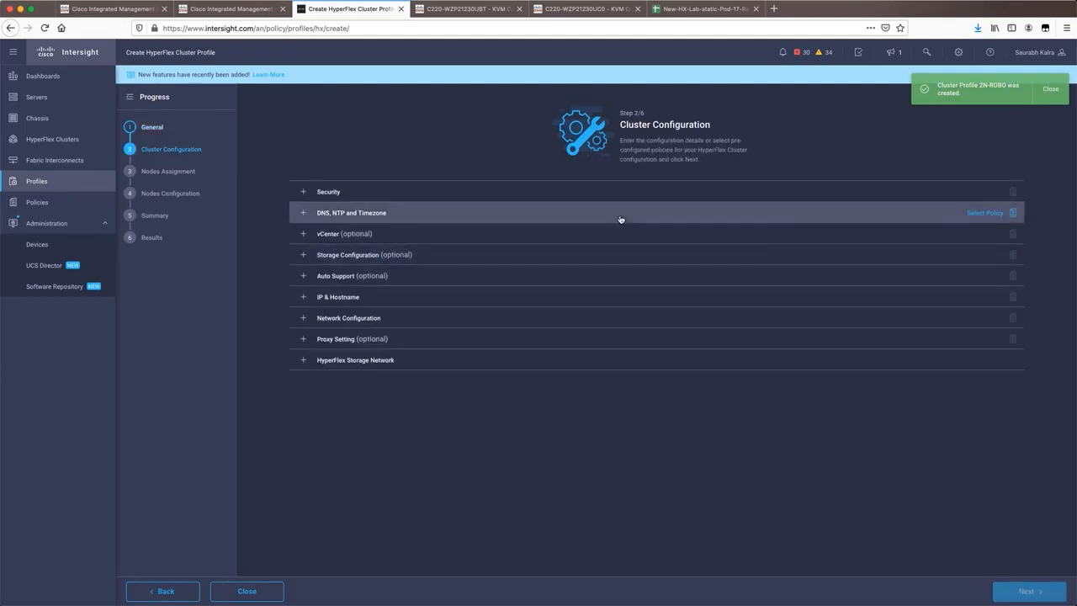
- Fill in the Security policy with hypervisor admin root, the factory default password option, and the hypervisor and controller VM passwords
click(353, 192)
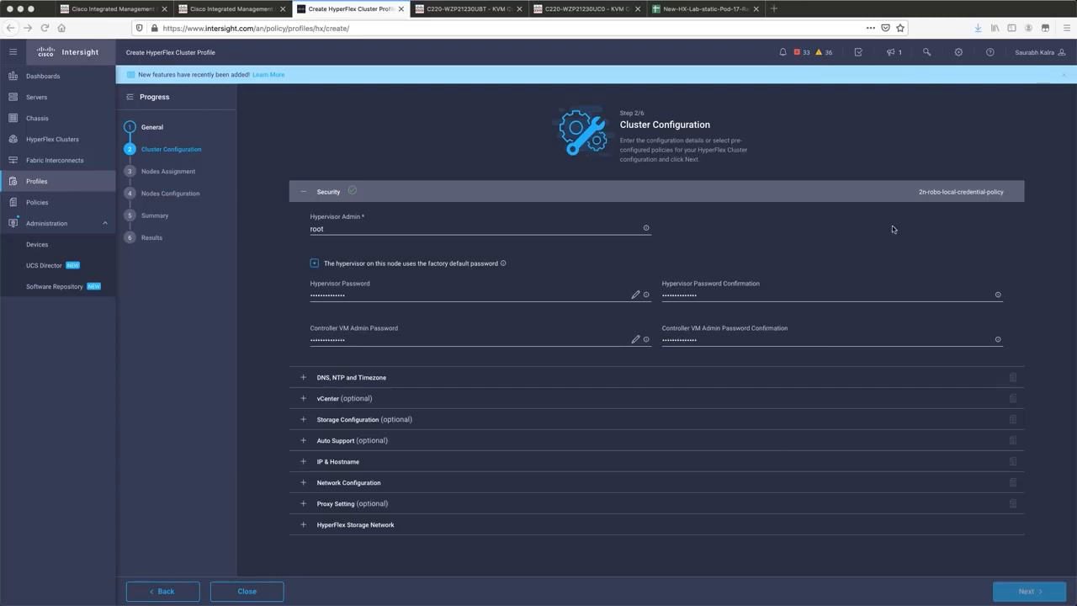
- Look over the fields required for the DNS, NTP and Timezone policy and the optional vCenter policy
click(303, 377)
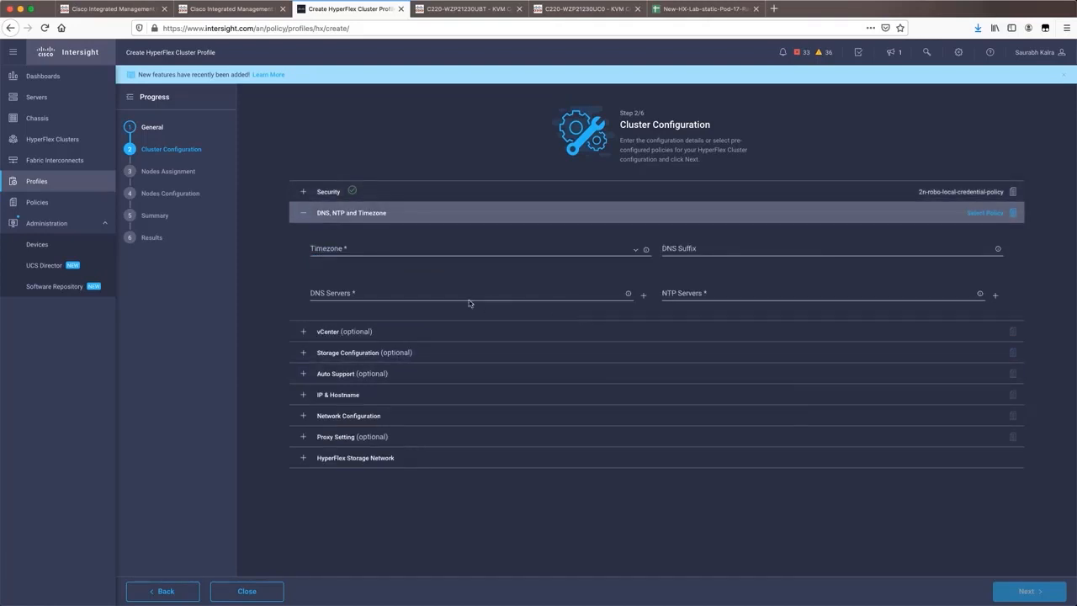
click(303, 330)
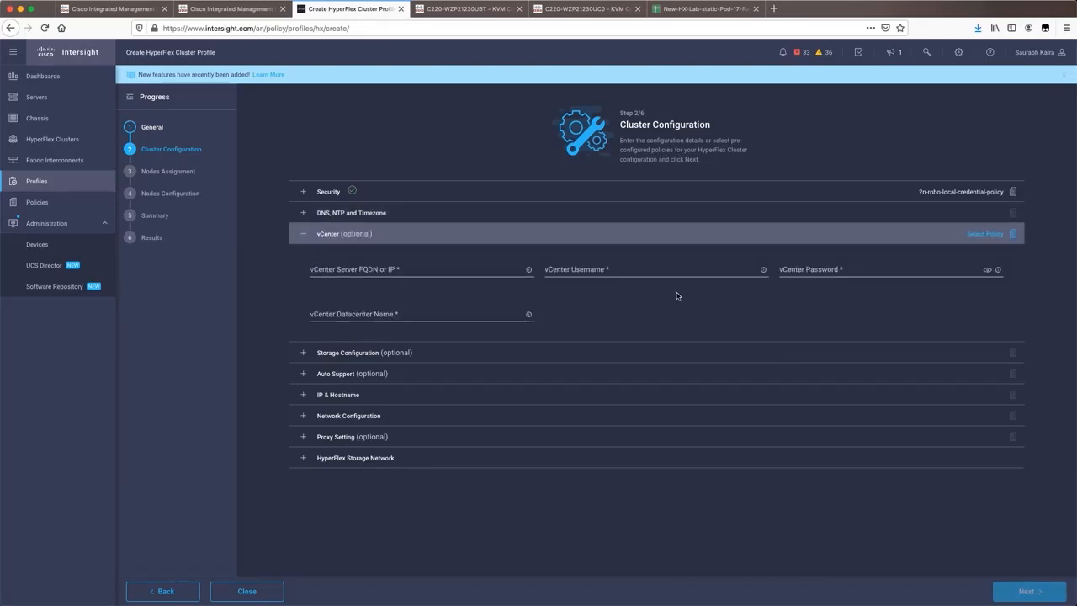
click(302, 237)
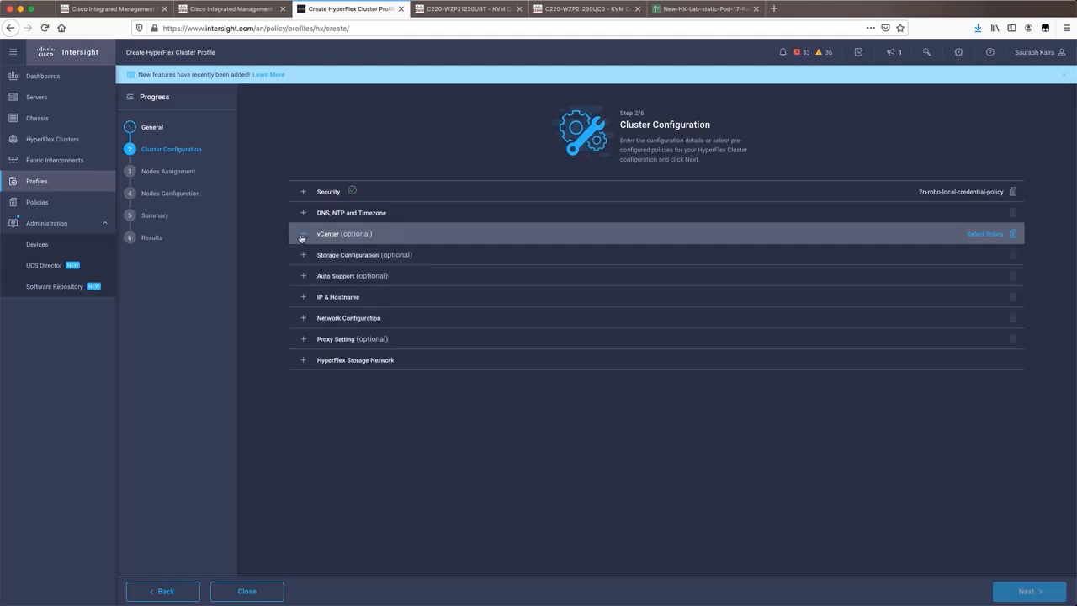
- Enable Clean up Disk Partitions in the optional Storage Configuration policy
click(361, 254)
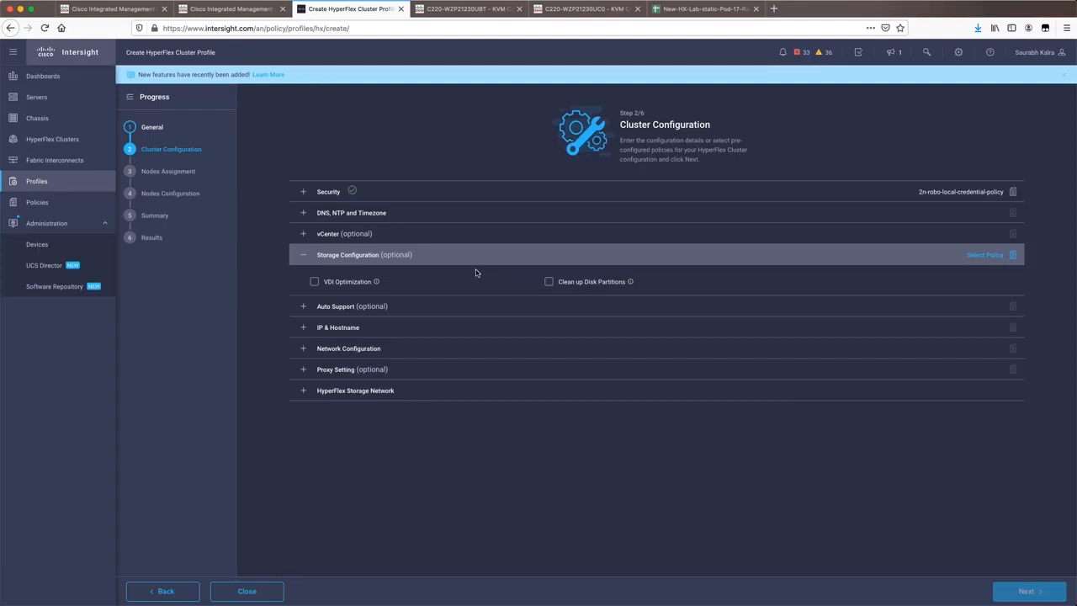
click(548, 282)
click(303, 258)
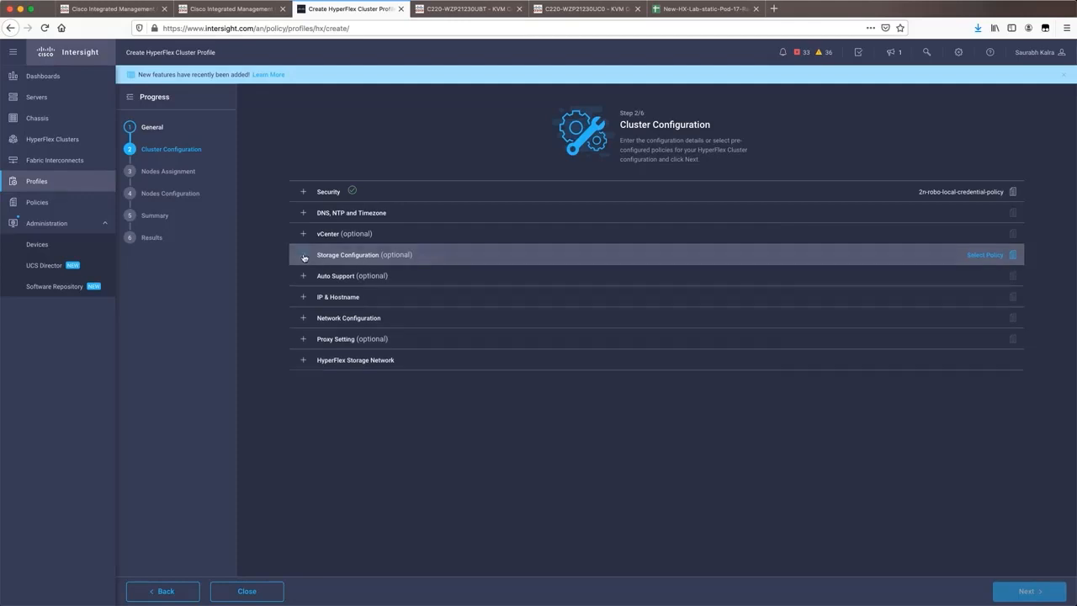
- Look over the hostname prefix, management network and controller VM fields of the IP & Hostname policy
click(303, 296)
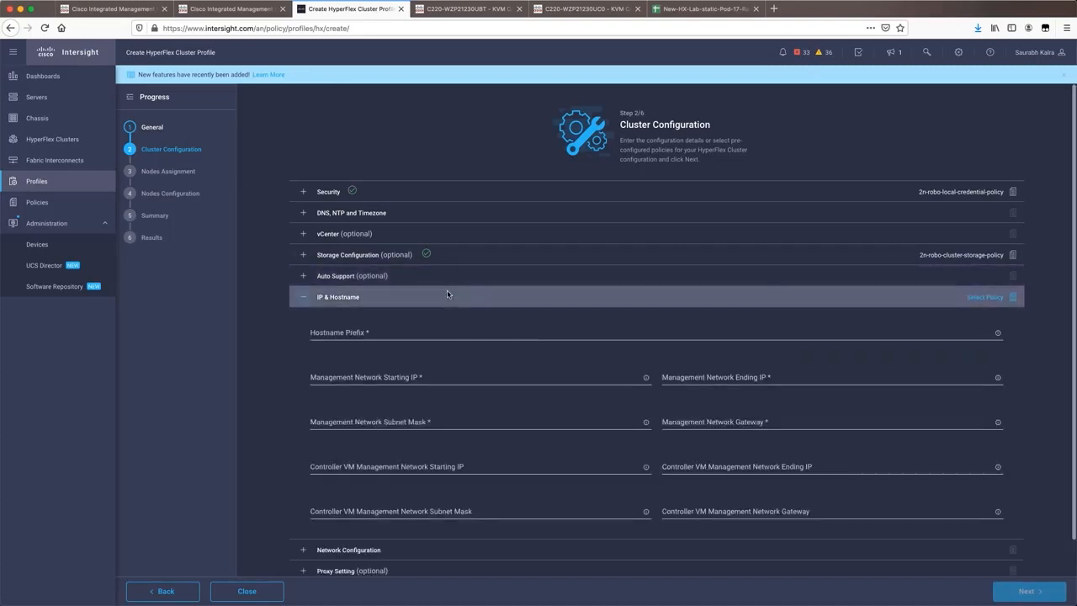
scroll(510, 293, down, 1)
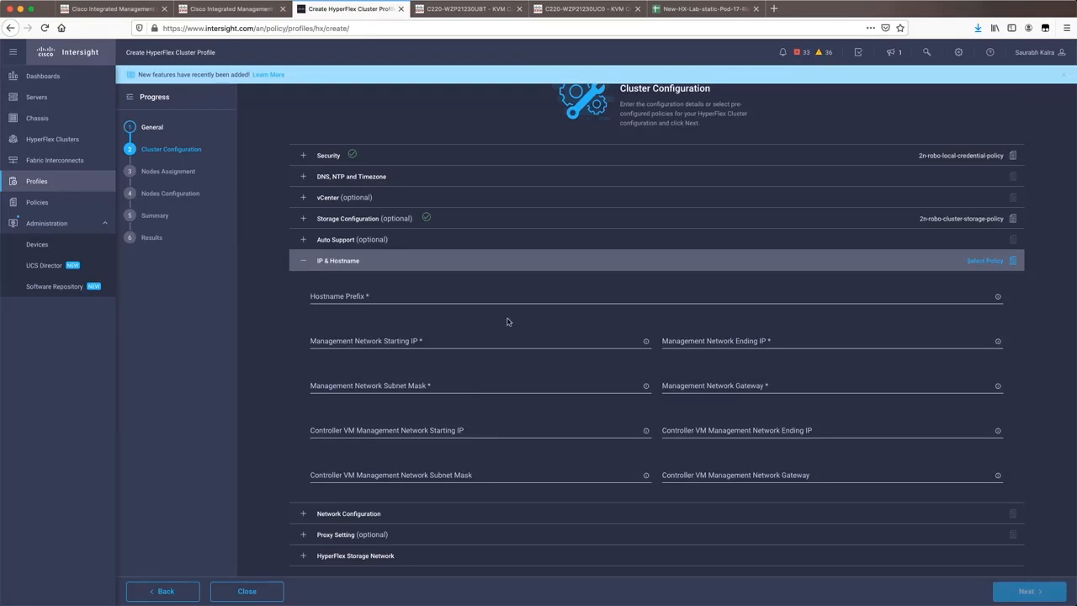
click(304, 262)
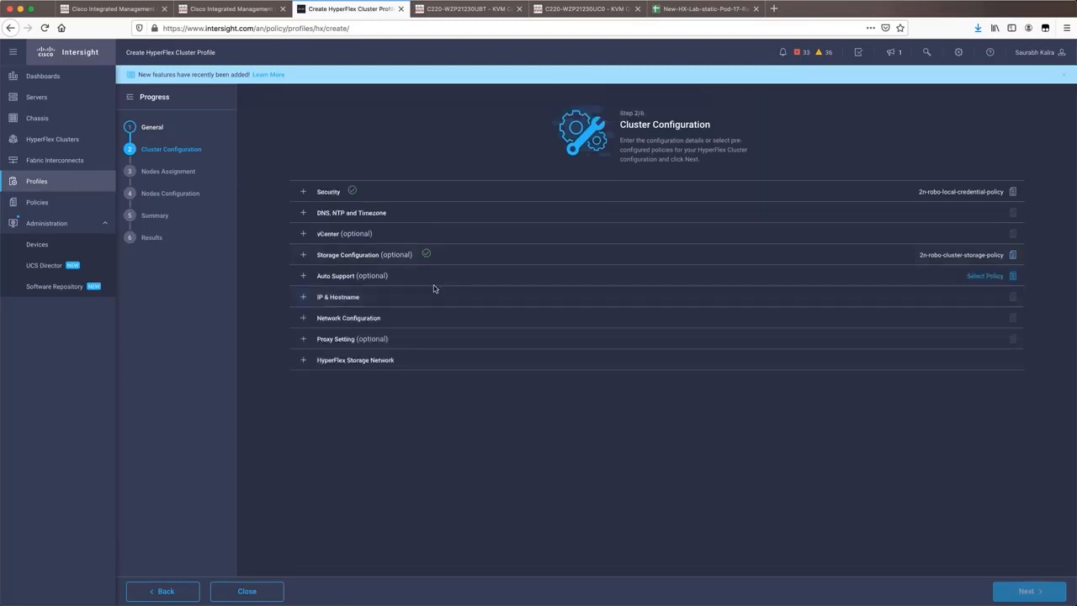
- Set the Network Configuration uplink speed to 10G+ (HyperFlex Edge), with 00:25:B5:00 as both the starting and ending MAC prefix
click(567, 316)
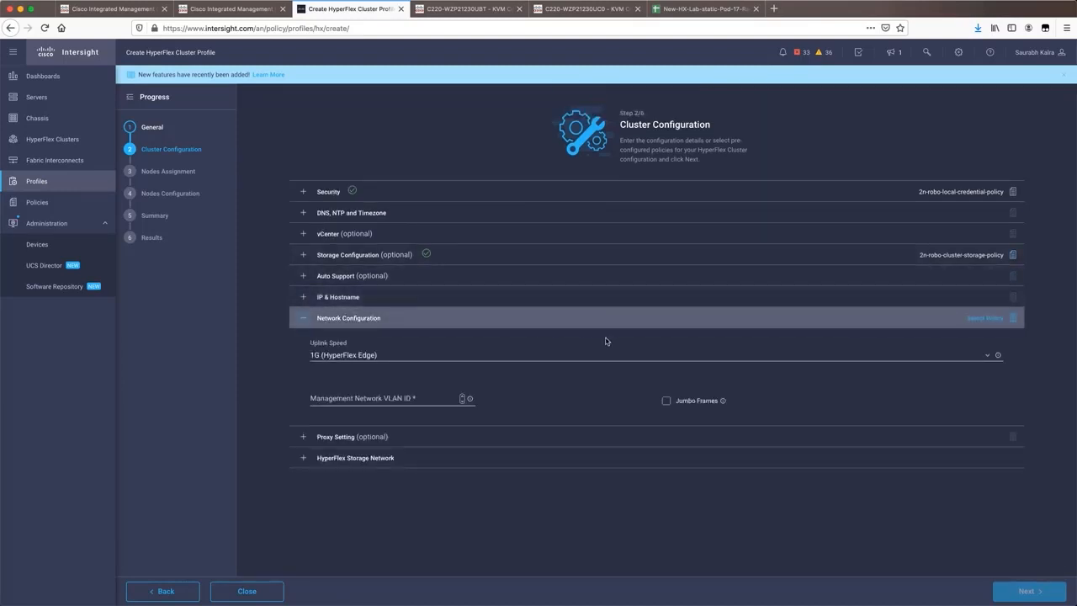
click(437, 356)
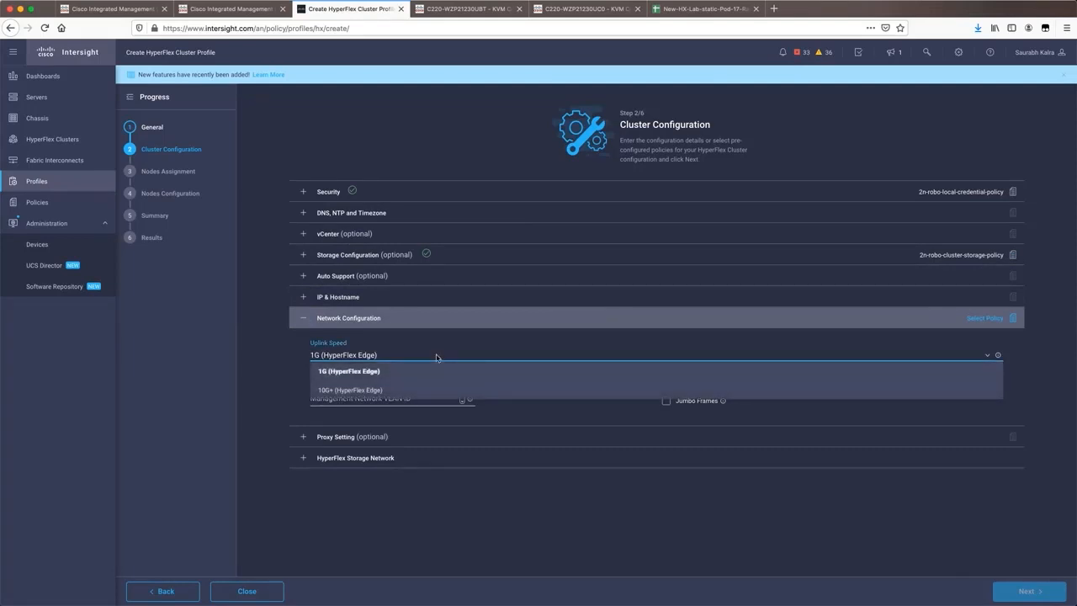
click(404, 390)
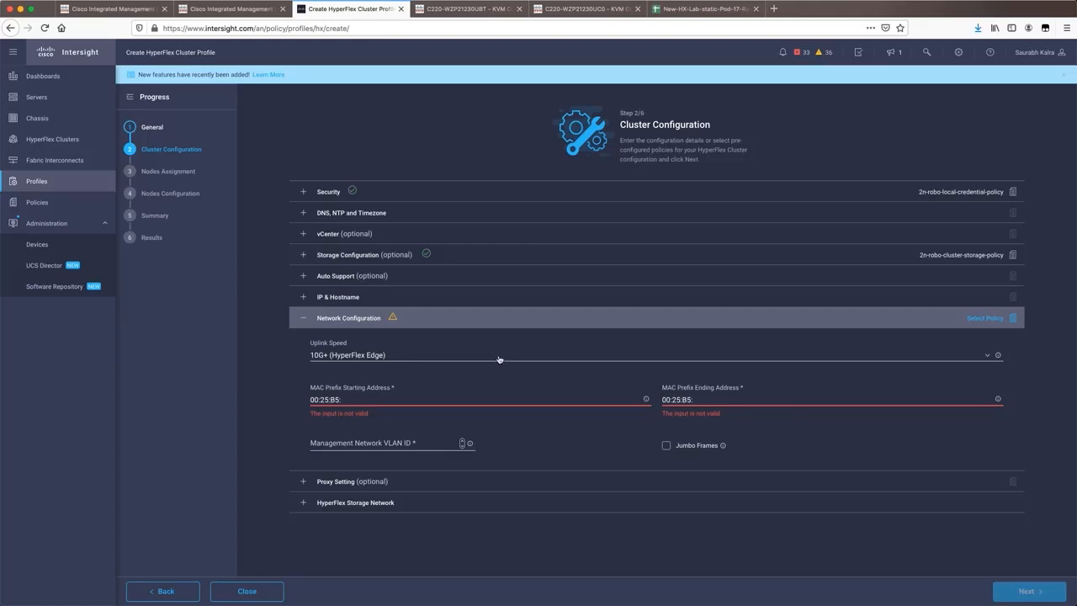
click(424, 397)
text(00)
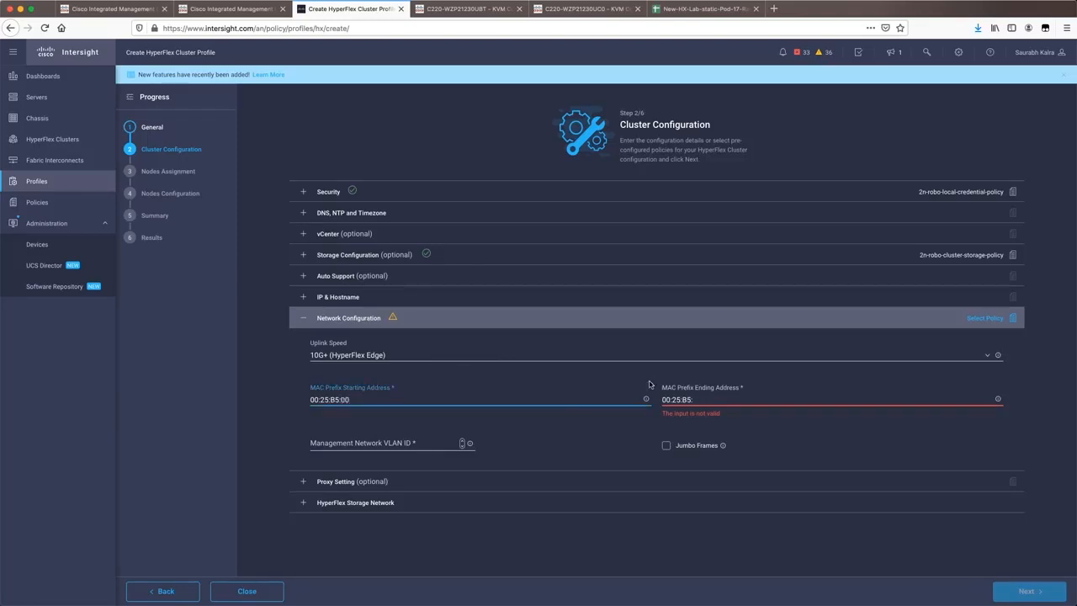
click(711, 398)
text(00)
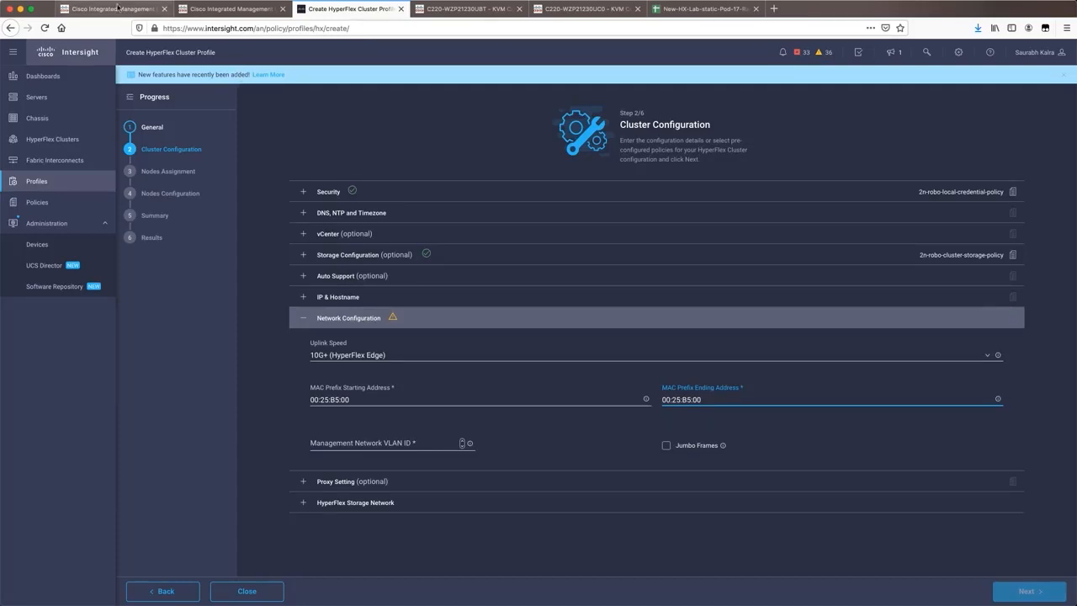
- Switch to the first server's Cisco Integrated Management Controller and examine its MLOM adapter card properties
click(117, 8)
click(12, 48)
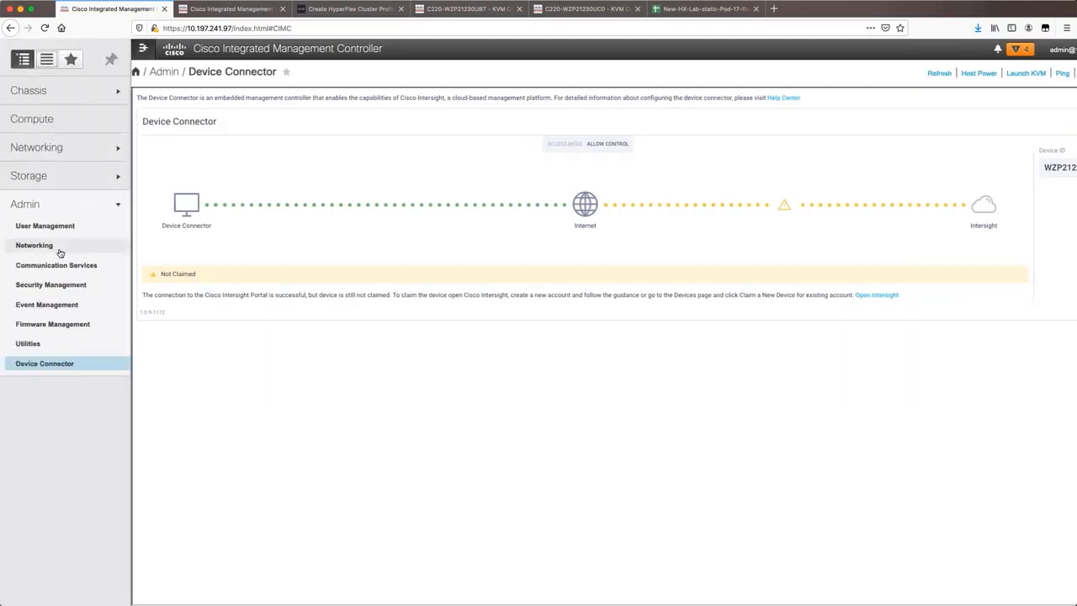
click(40, 175)
click(42, 148)
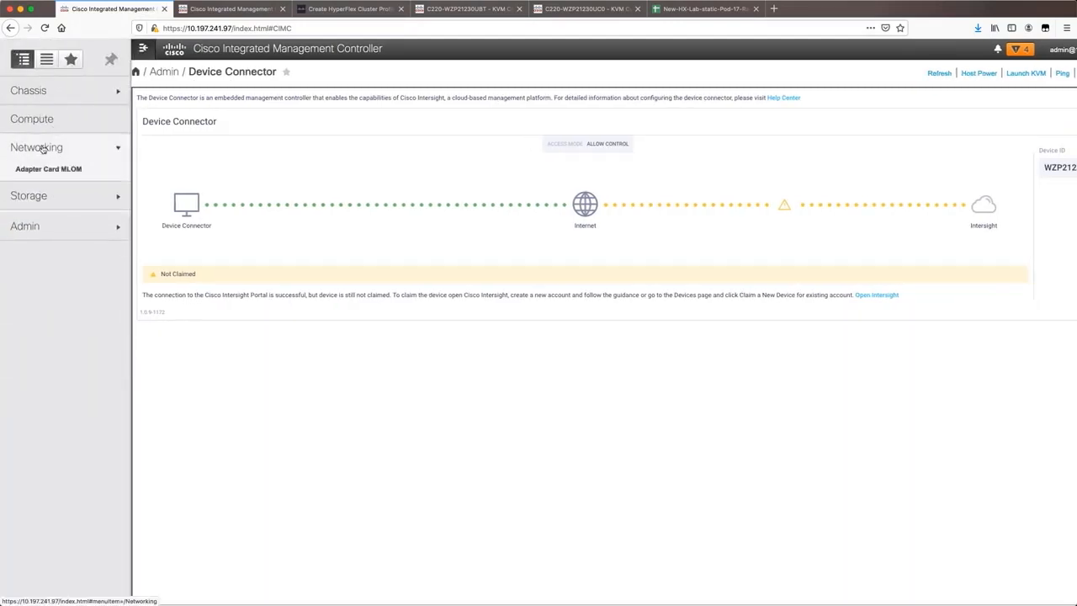
click(47, 170)
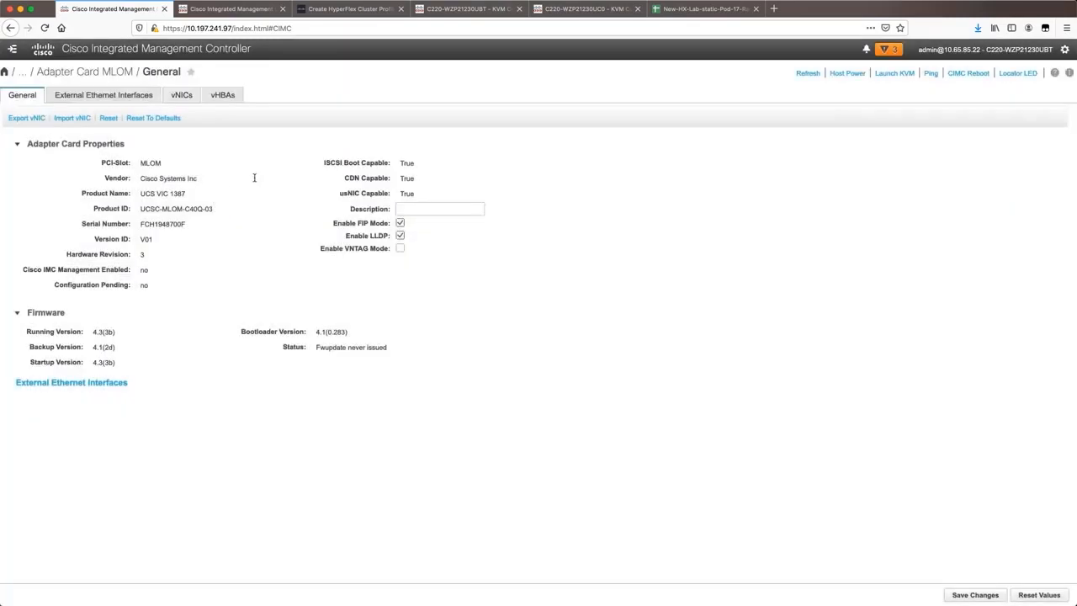
- Examine the MLOM adapter card properties in the second server's Cisco Integrated Management Controller
click(225, 10)
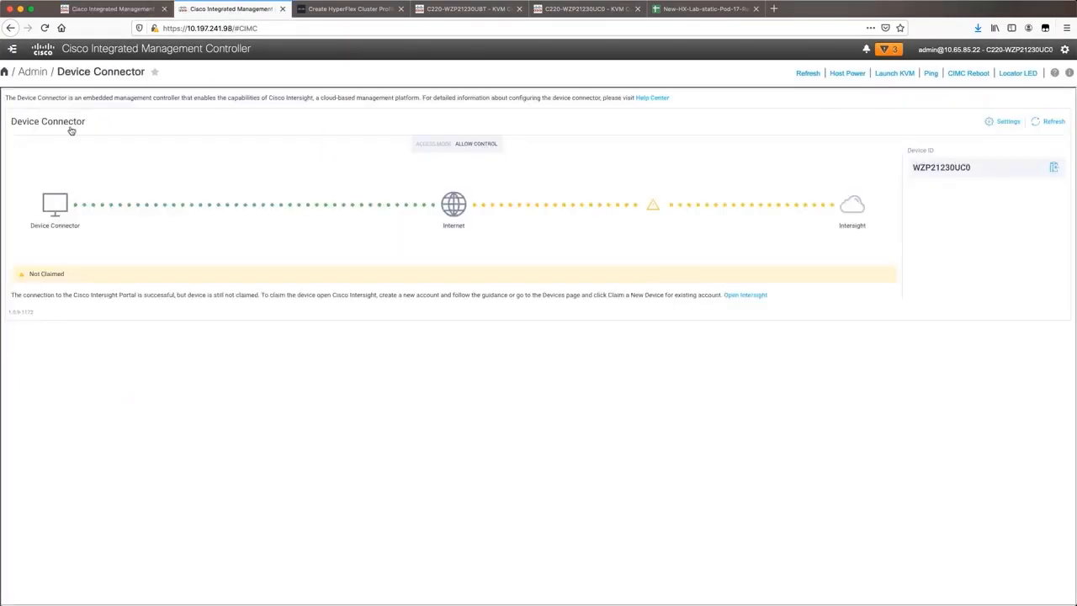
click(11, 48)
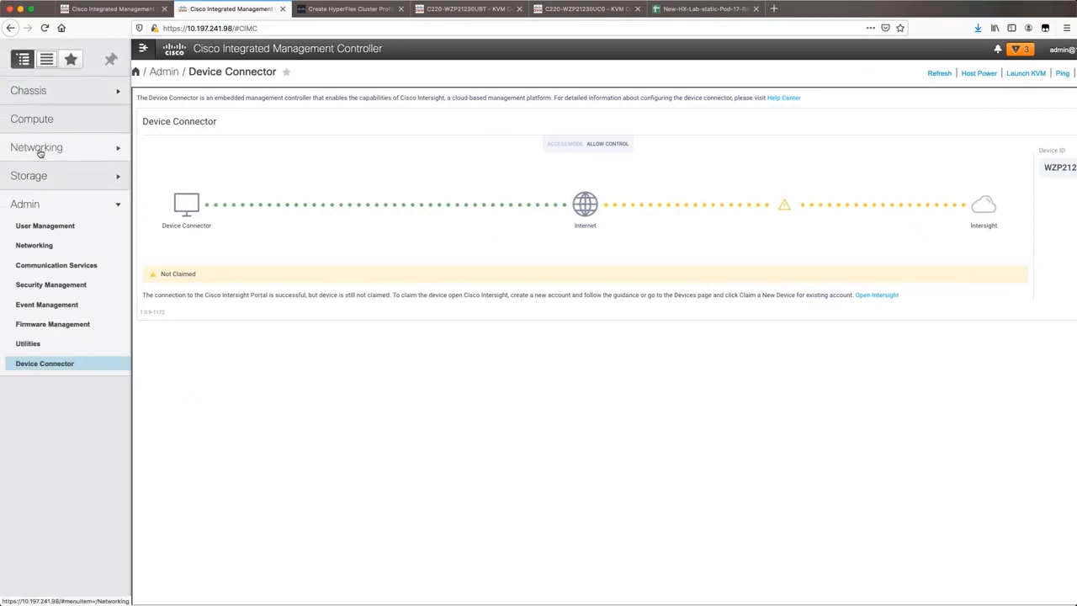
click(37, 147)
click(40, 168)
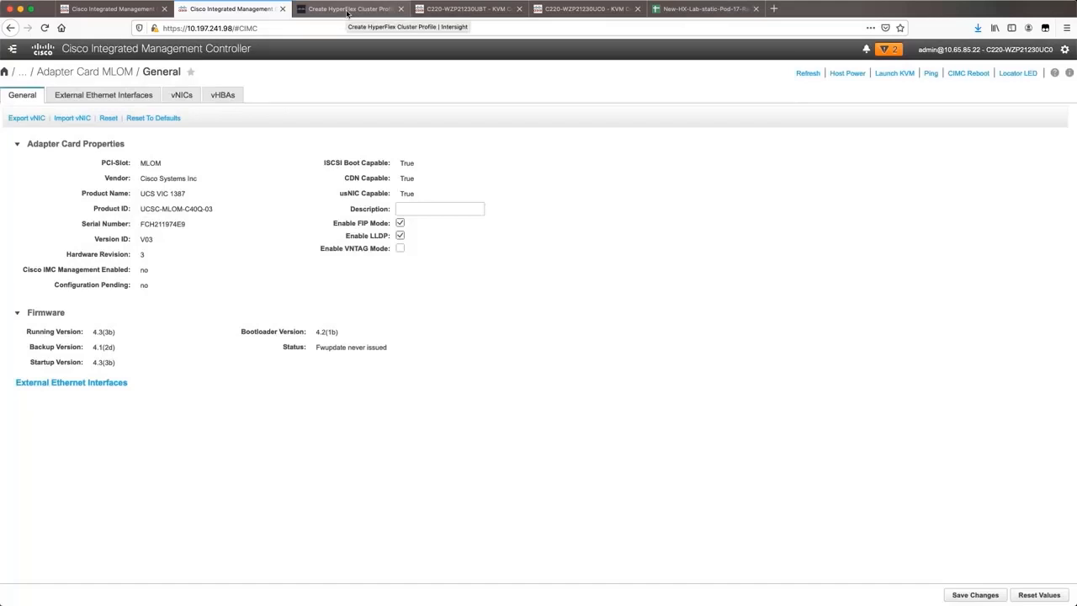
- Return to the Intersight cluster profile and look over the management VLAN, proxy and storage network VLAN fields
click(346, 10)
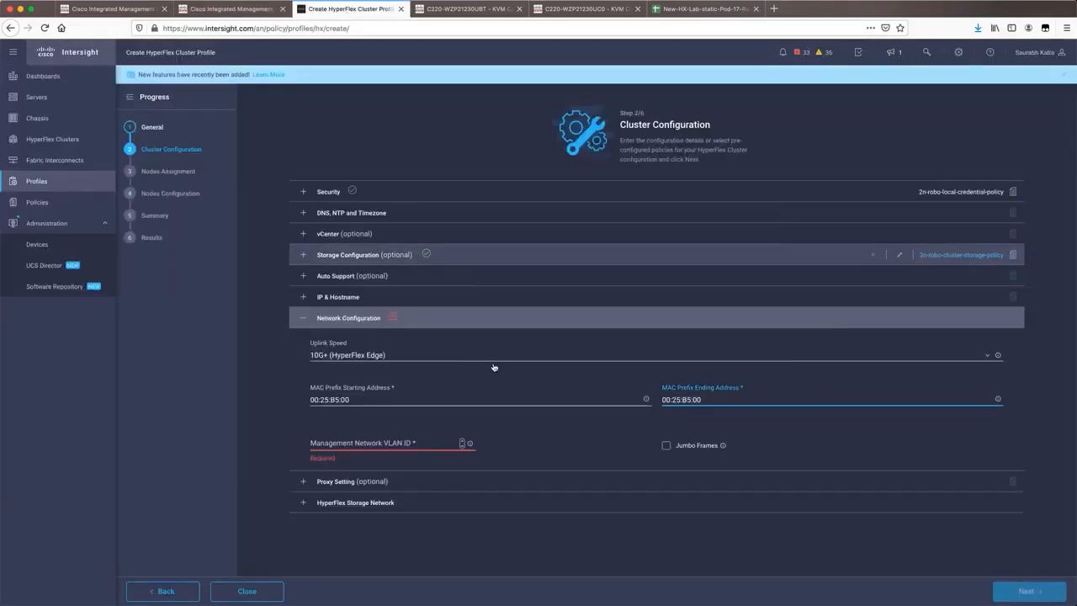
click(301, 318)
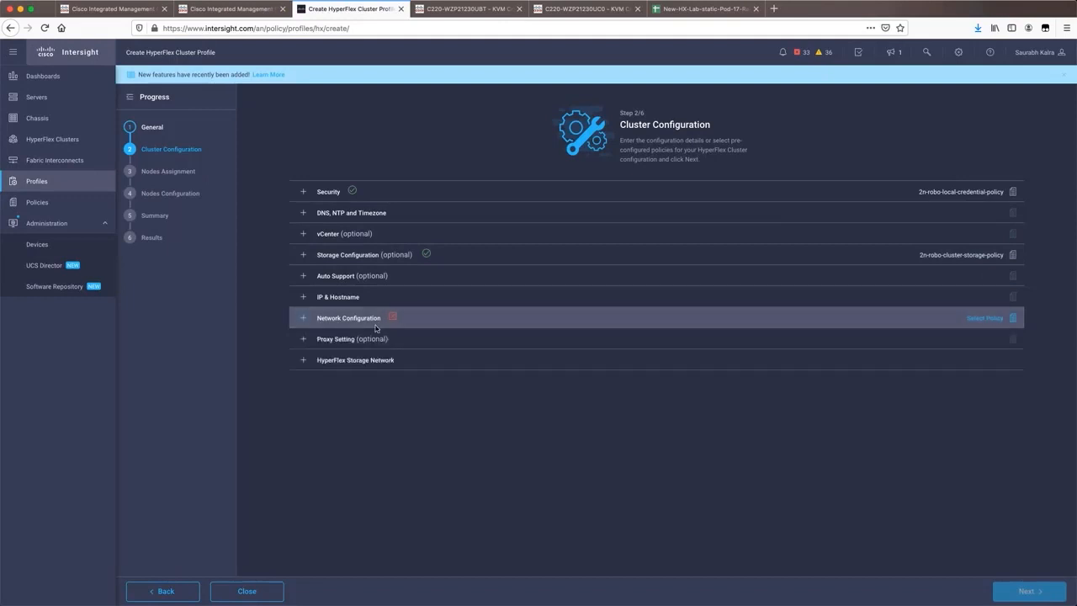
click(303, 319)
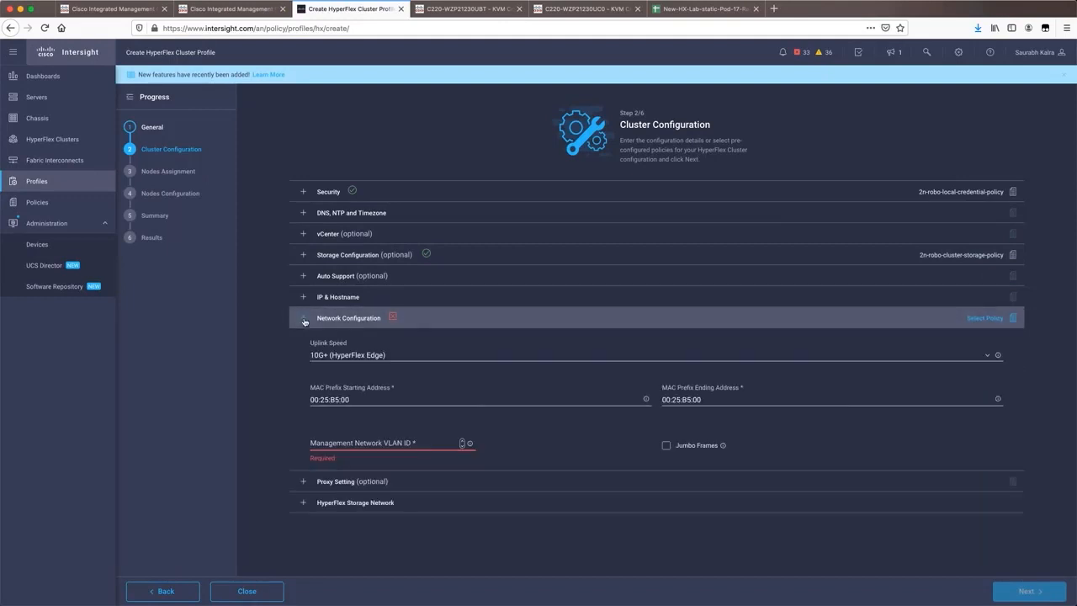
click(418, 444)
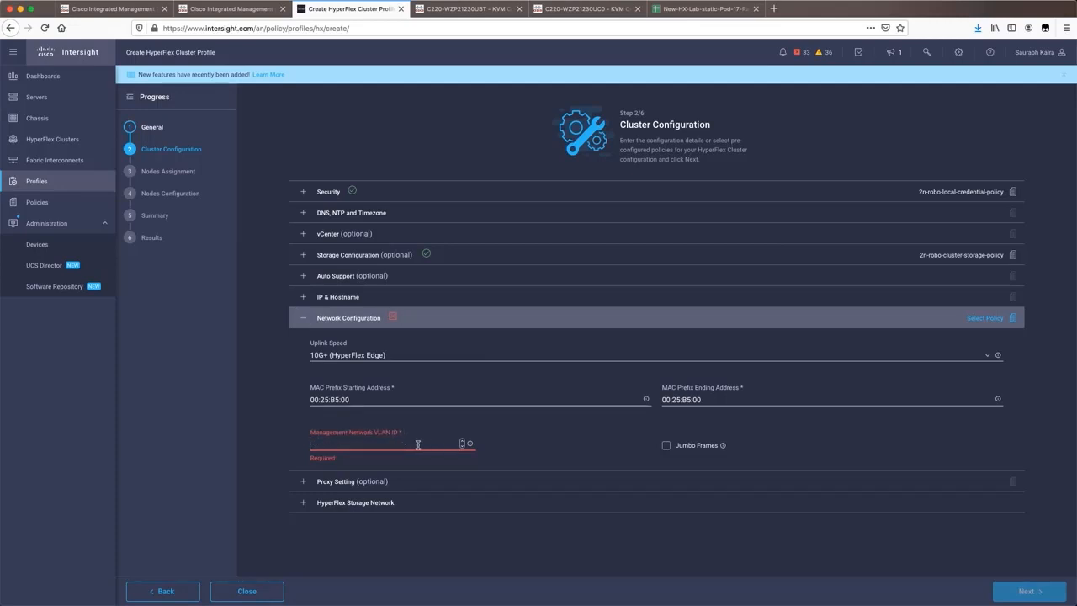
click(304, 319)
click(303, 341)
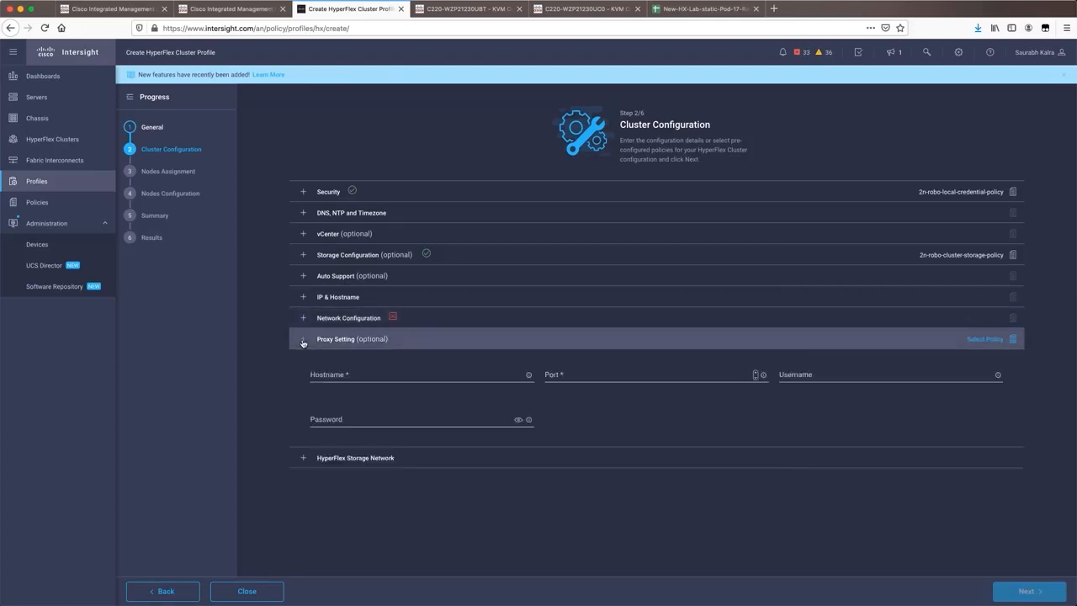
click(304, 340)
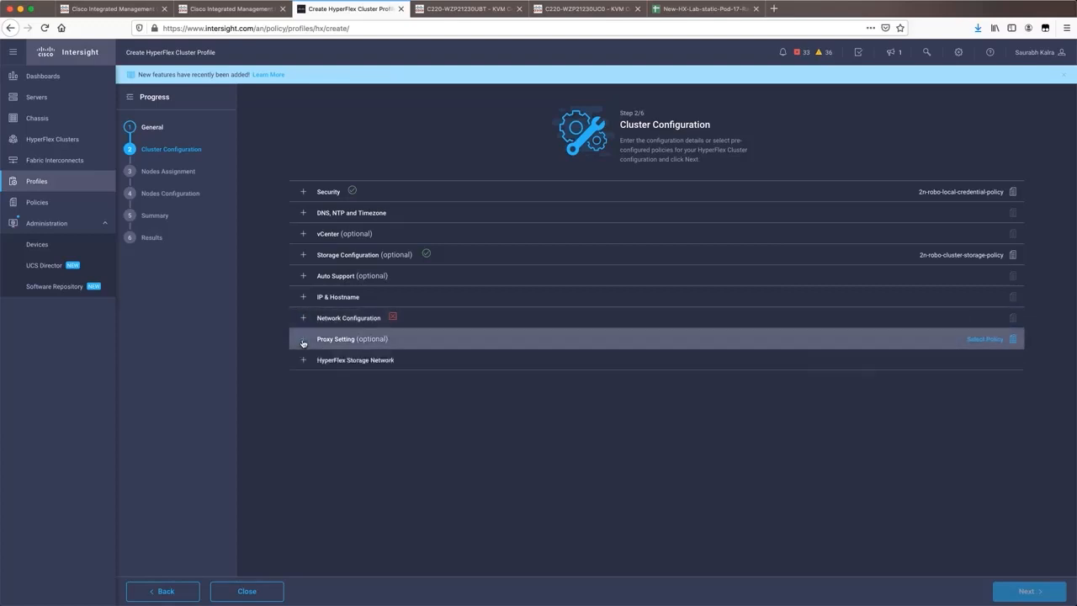
click(303, 360)
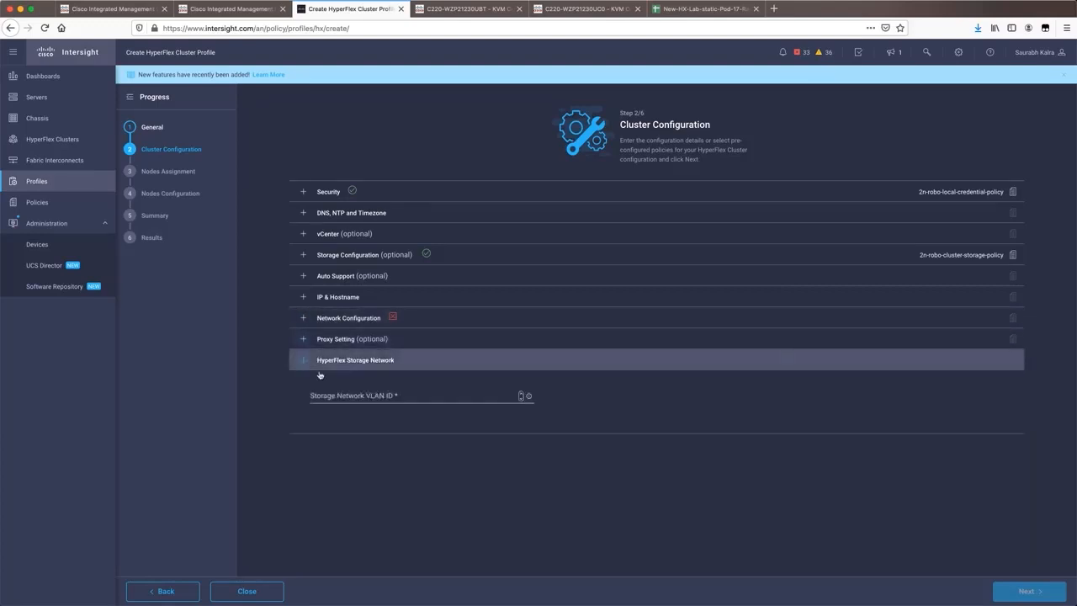
click(422, 392)
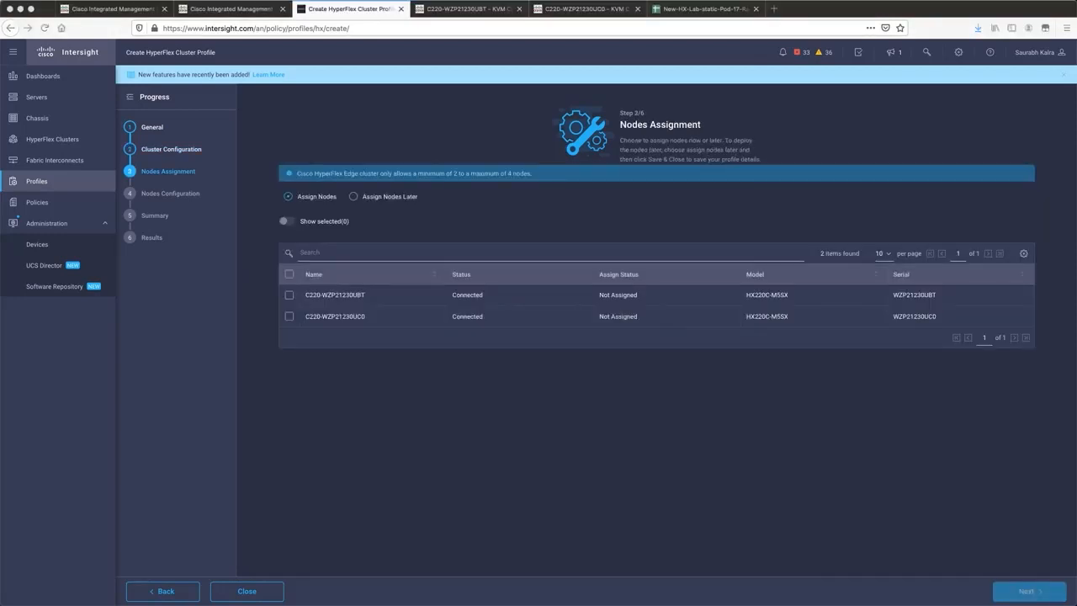
- Select both connected HX220C-M5SX servers as the nodes assigned to the cluster
click(288, 276)
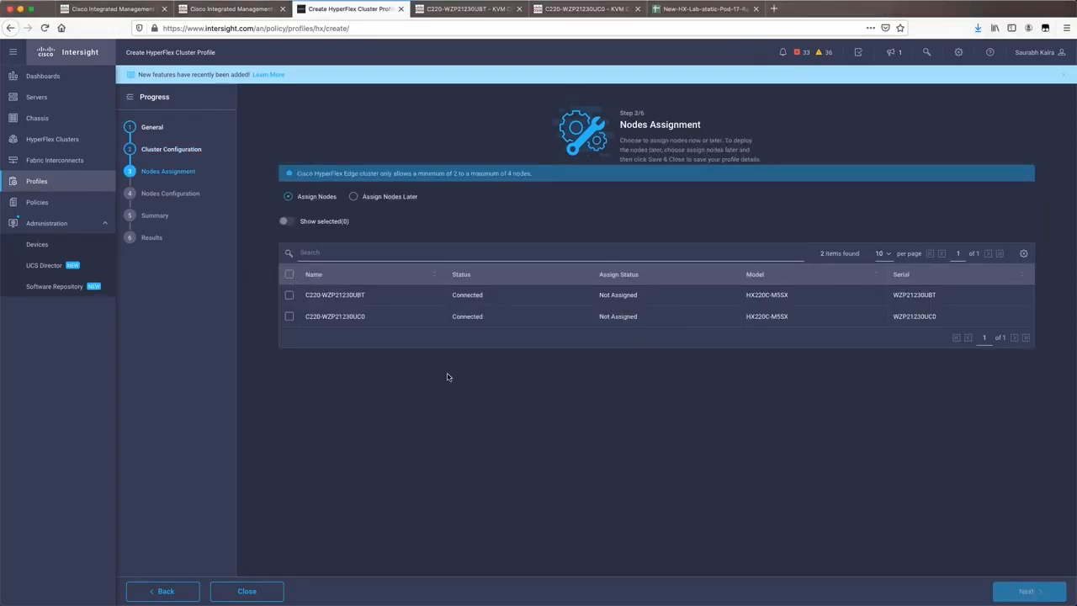
click(289, 294)
click(289, 316)
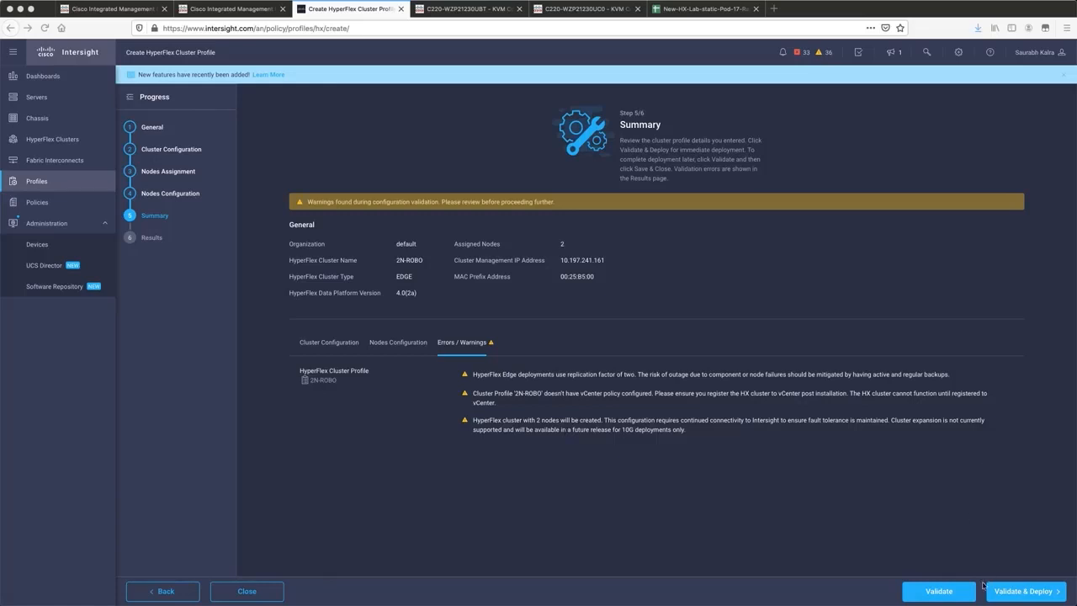
- Validate and deploy the 2N-ROBO cluster profile from its summary
click(1012, 594)
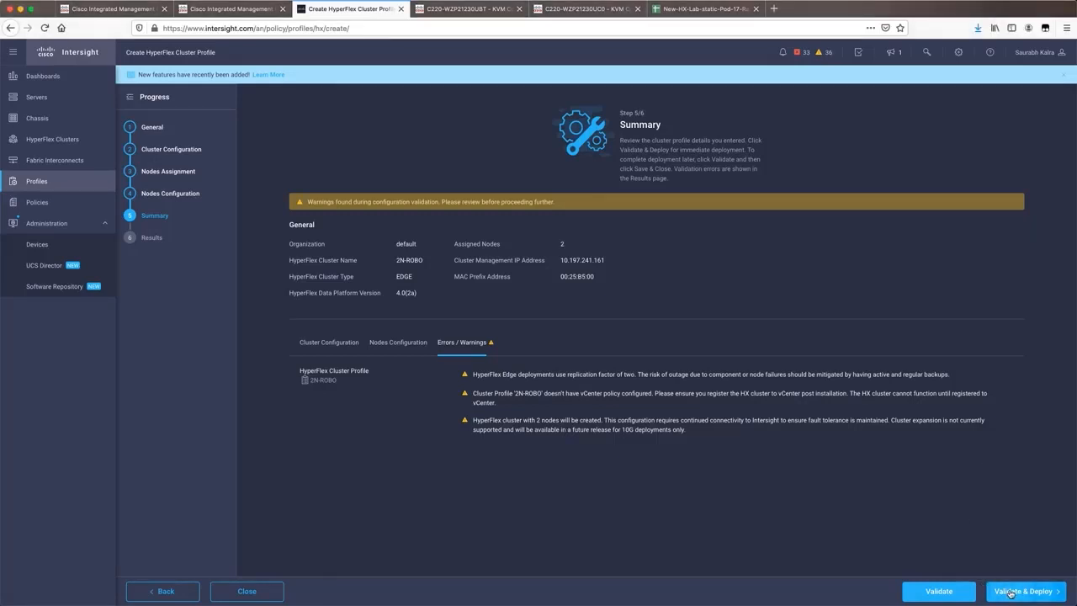